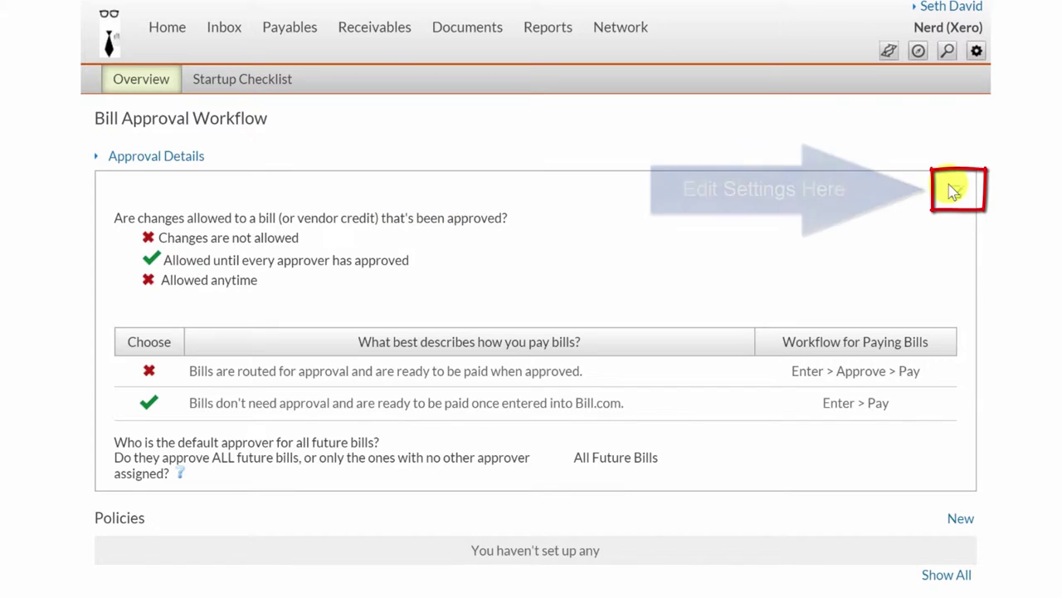
- Edit the bill approval workflow so changes to approved bills are allowed until every approver has approved
click(958, 193)
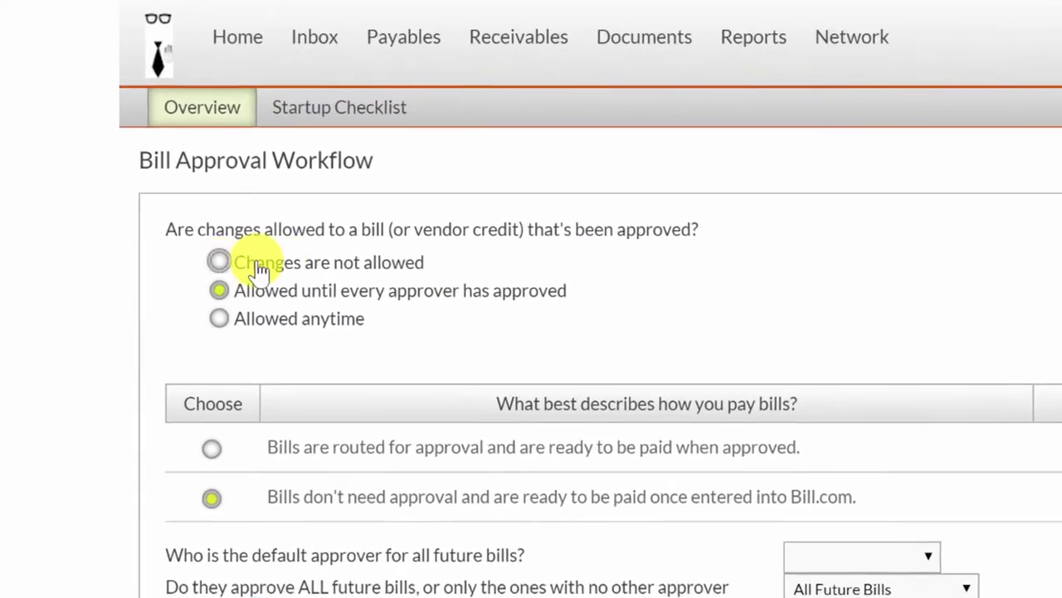
click(261, 263)
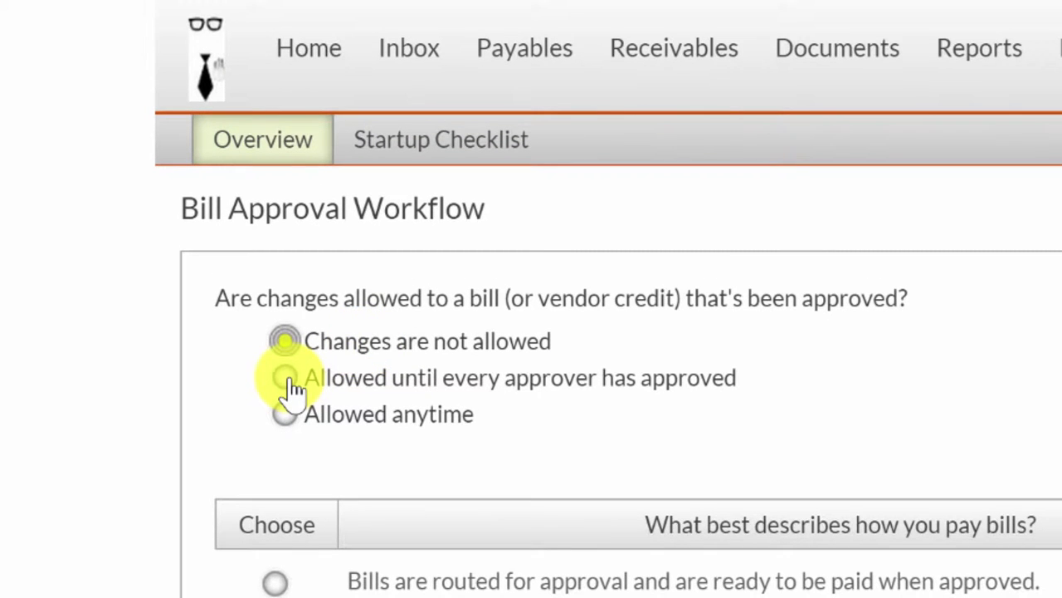
click(288, 379)
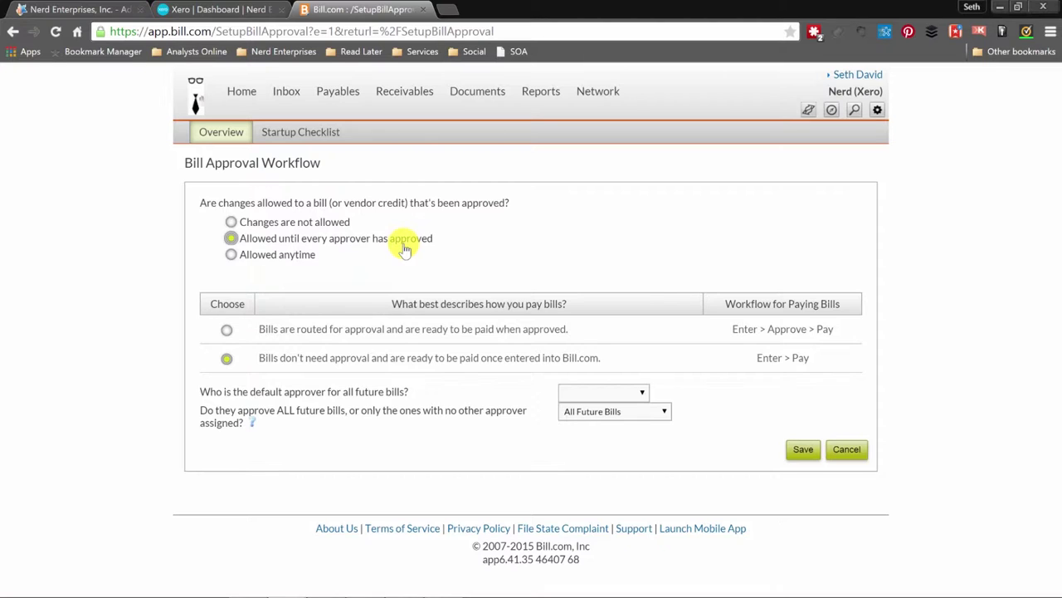
click(245, 241)
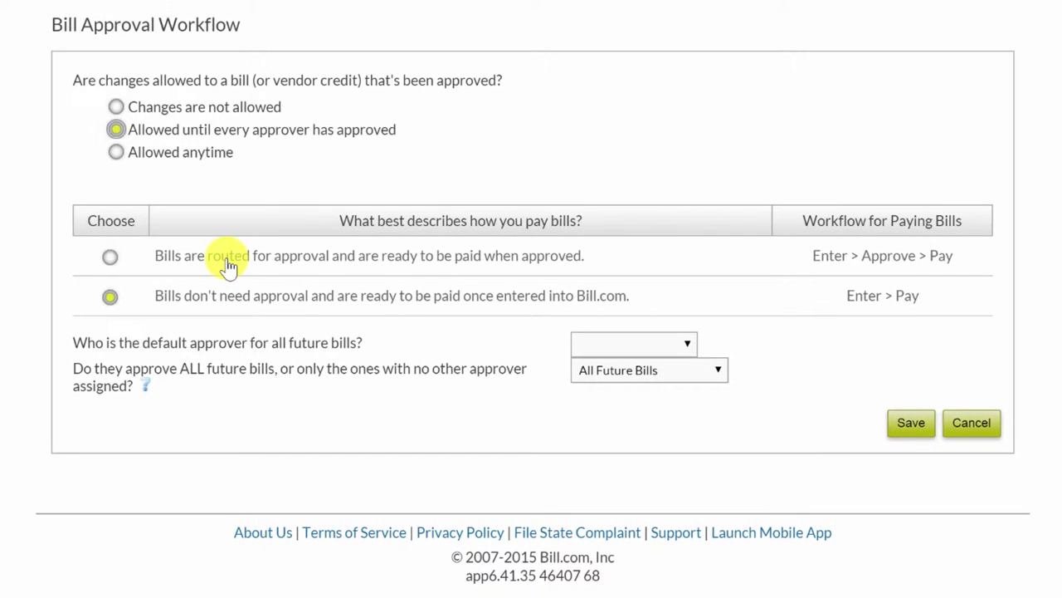
- Route bills for approval before payment, make the SOB user default approver for All Future Bills, and save the workflow
click(112, 259)
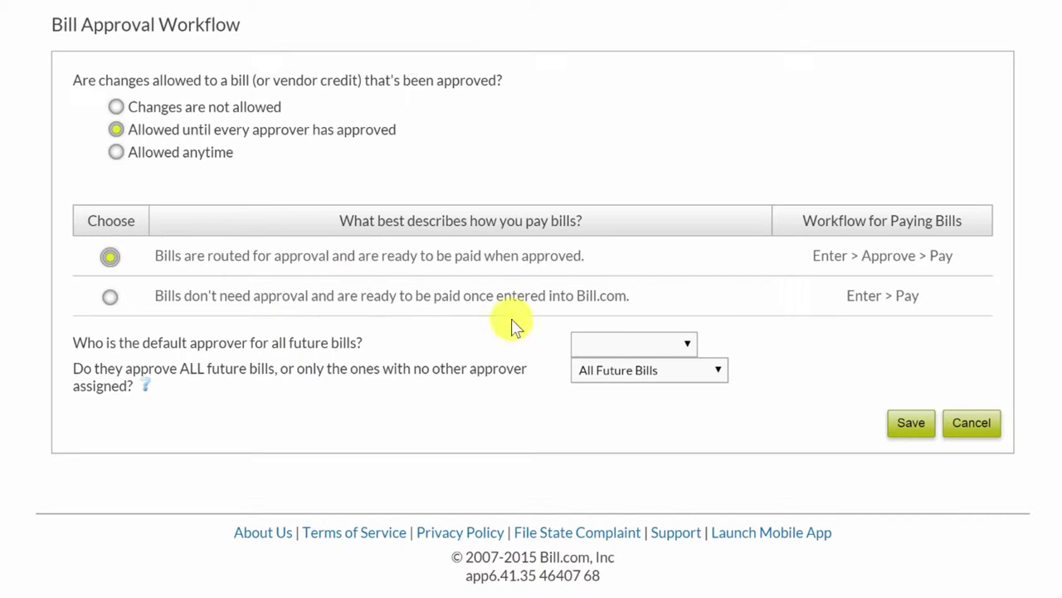
click(685, 346)
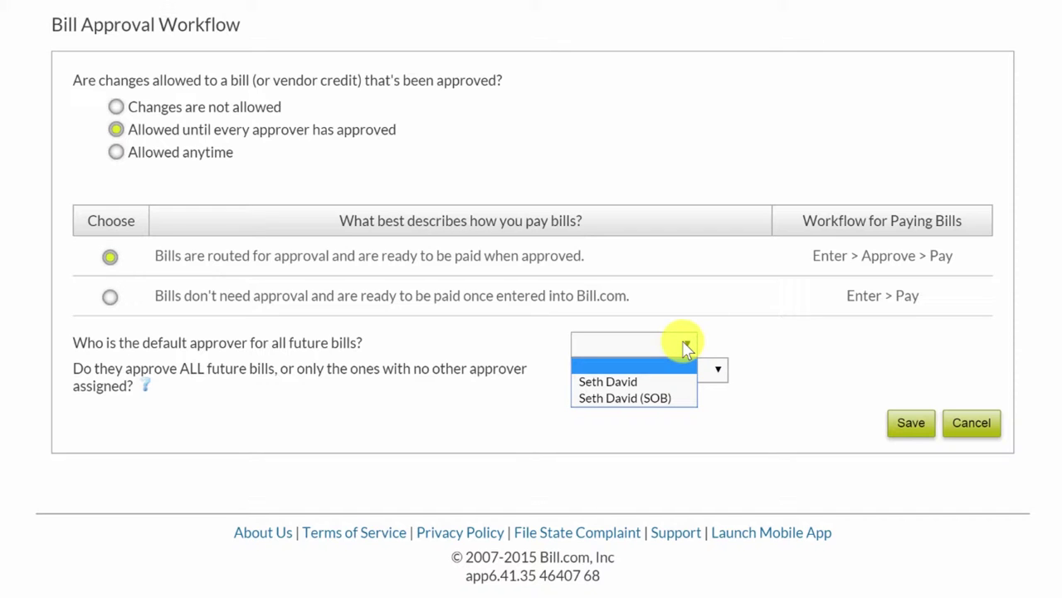
click(653, 399)
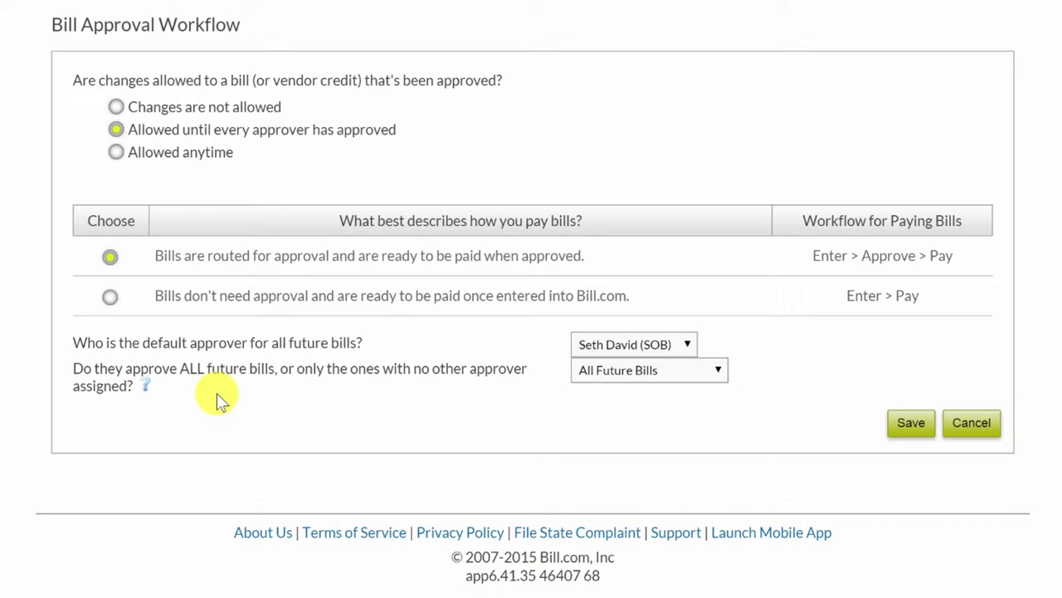
click(656, 371)
click(656, 371)
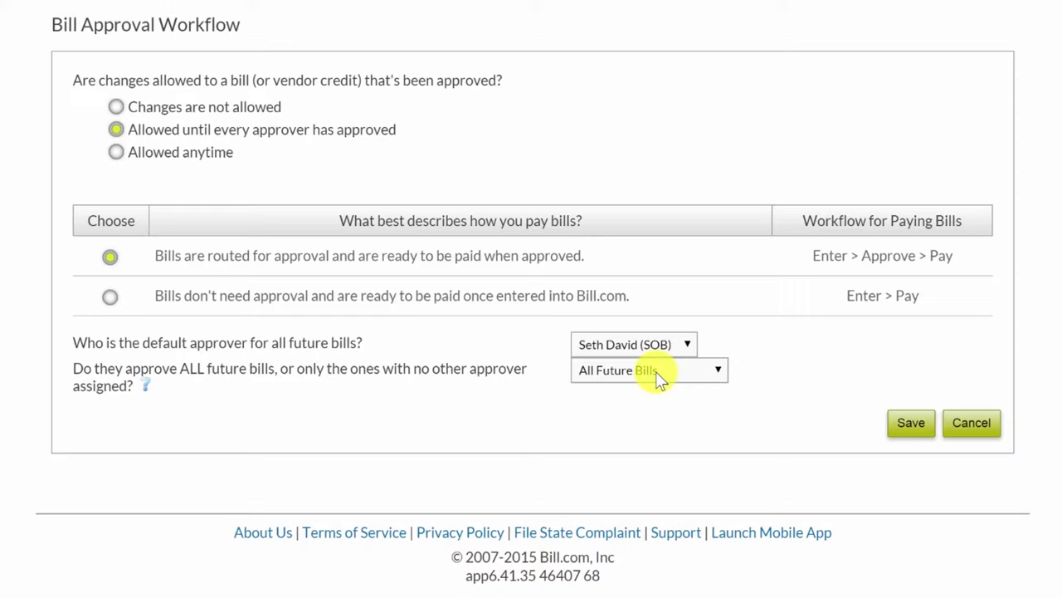
click(911, 424)
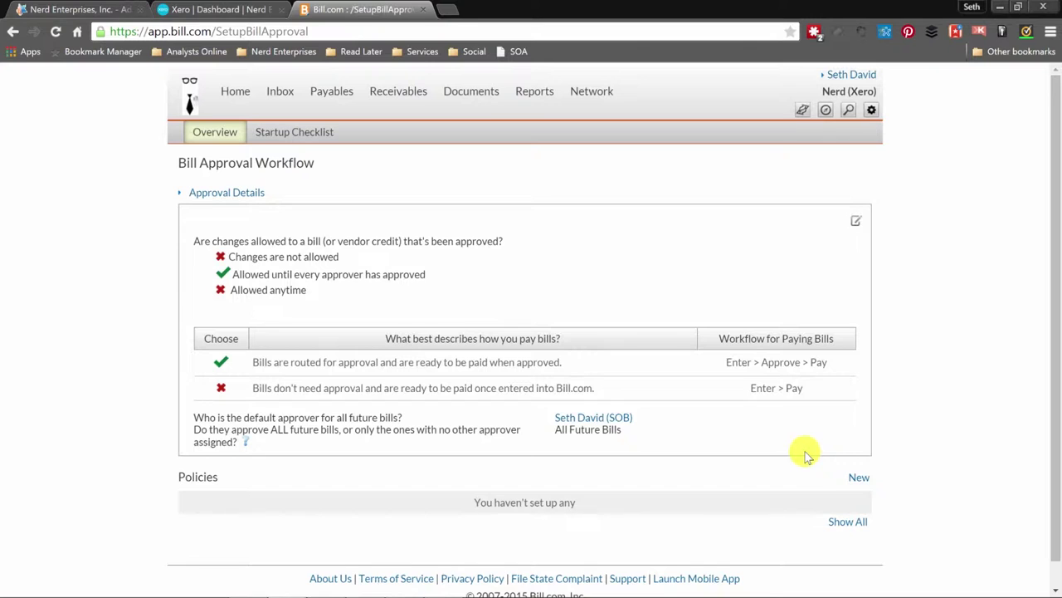
- Create a new bill from the uploaded invoice in the Inbox and enter the vendor's name
mouse_move(375, 586)
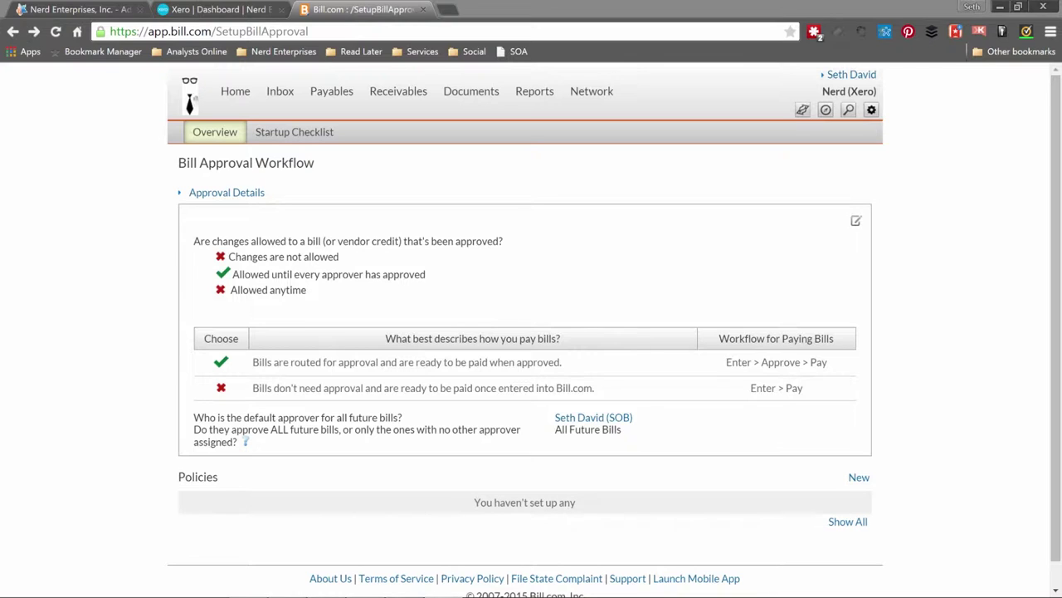
click(280, 92)
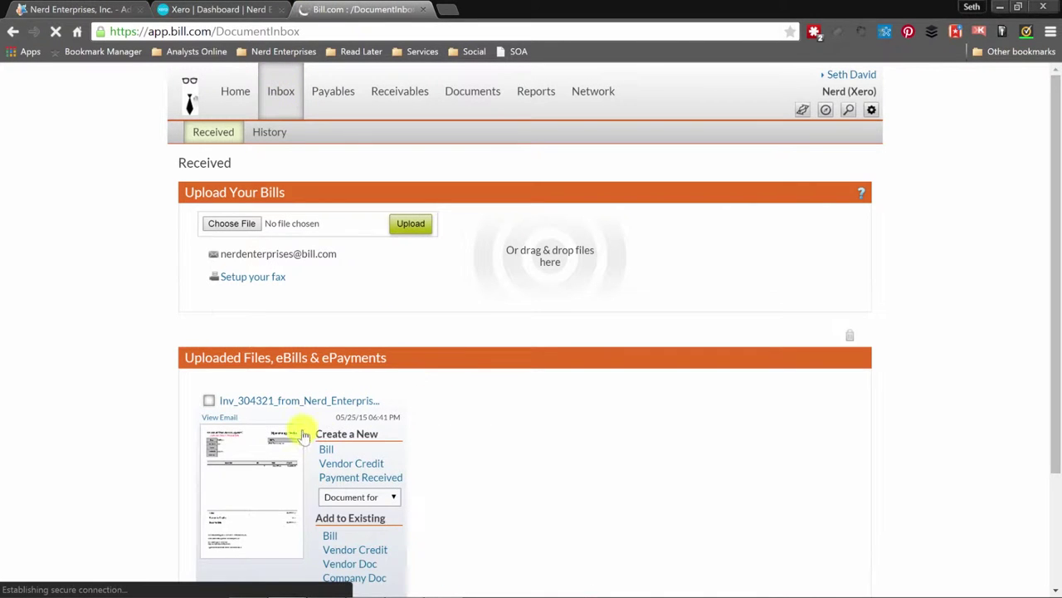
click(325, 451)
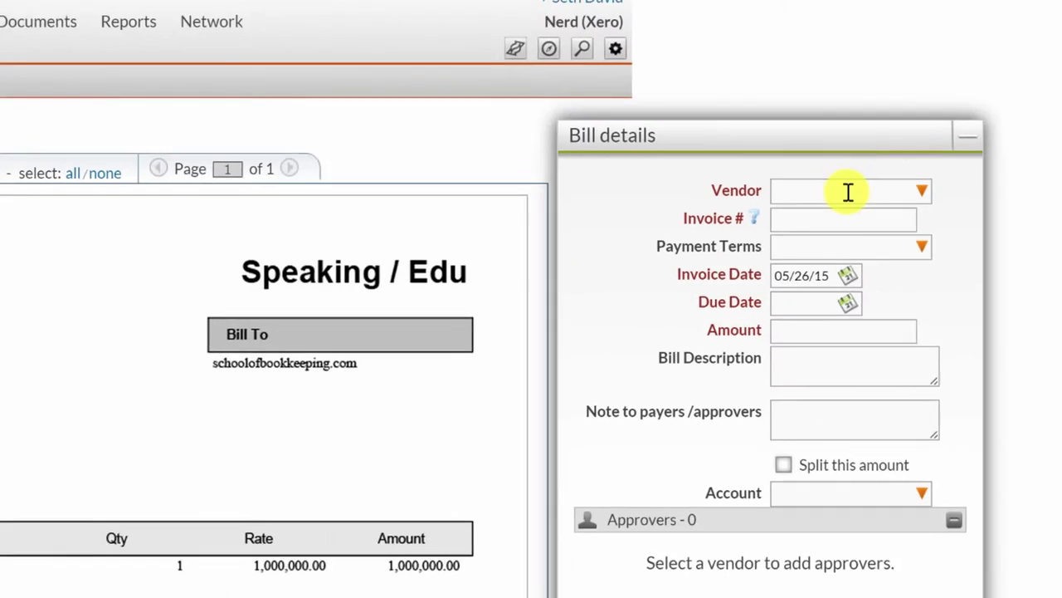
click(870, 207)
text(seth)
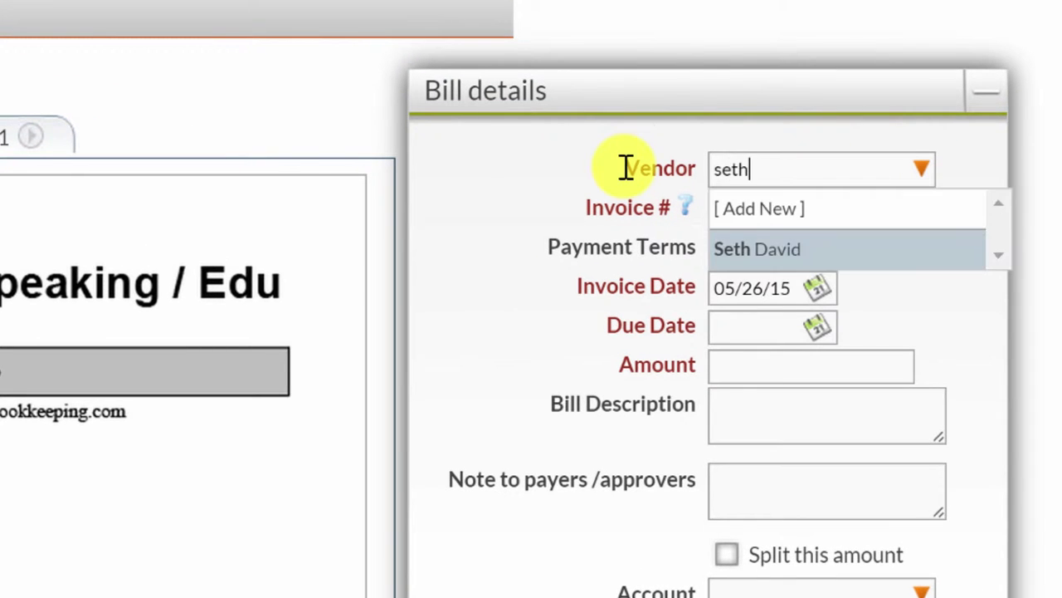
key(Tab)
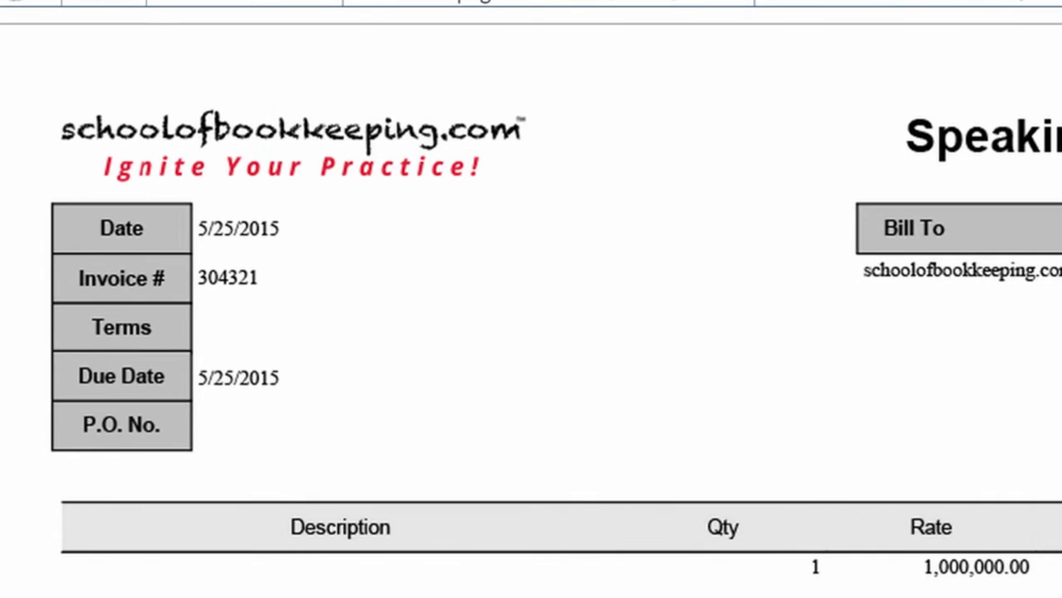
- Fill in invoice number 304321, payment terms Due upon receipt and an amount of $1000000.00 in the bill details
text(304321)
key(Tab)
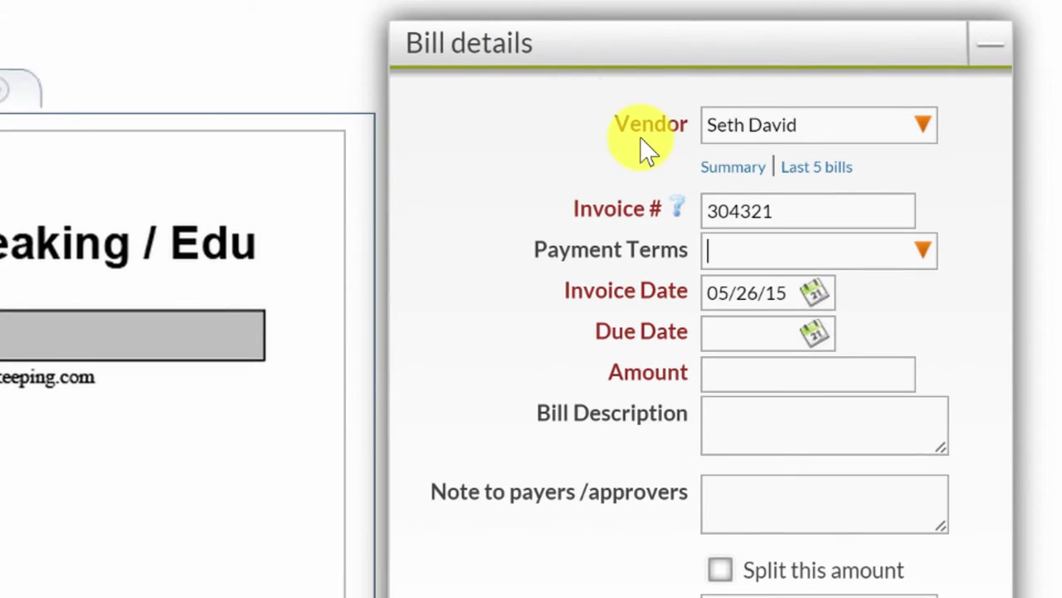
text(due)
key(Tab)
key(Tab)
key(Tab)
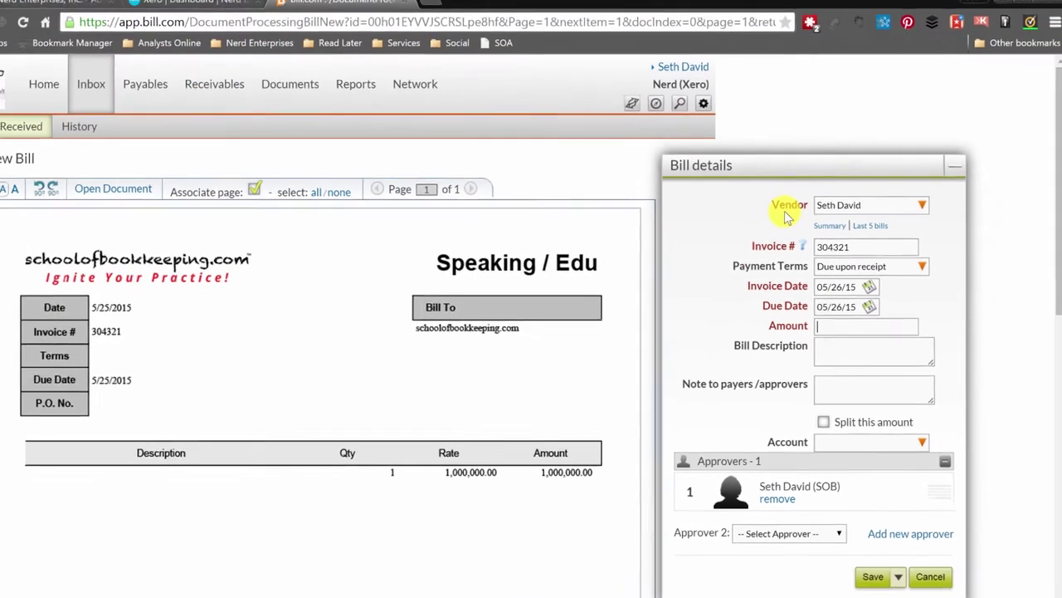
text(1)
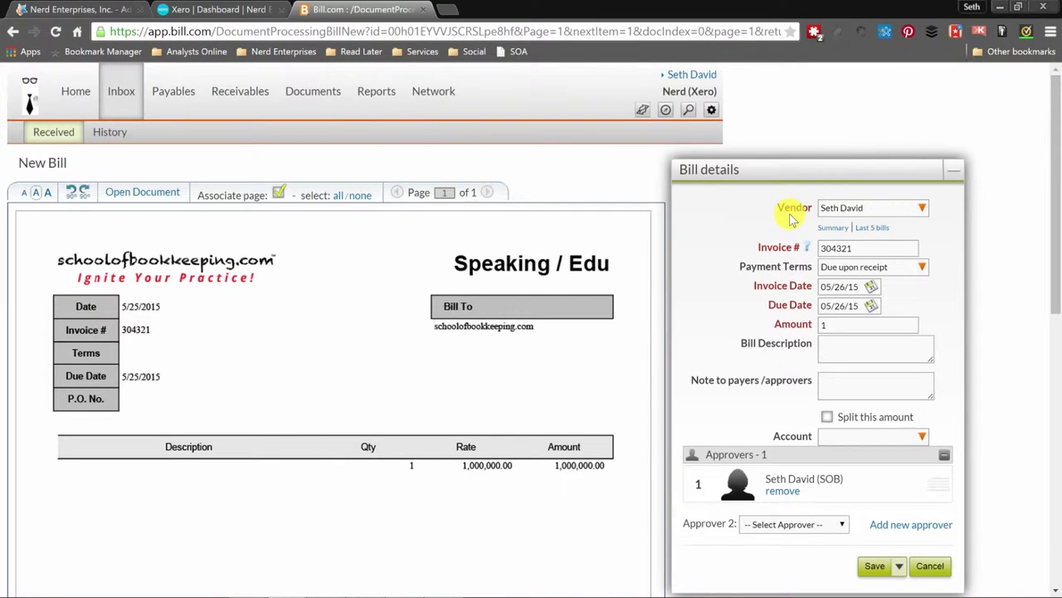
text(000000)
key(Tab)
- Assign the bill to the account 612 Consulting & Accounting
scroll(788, 215, down, 2)
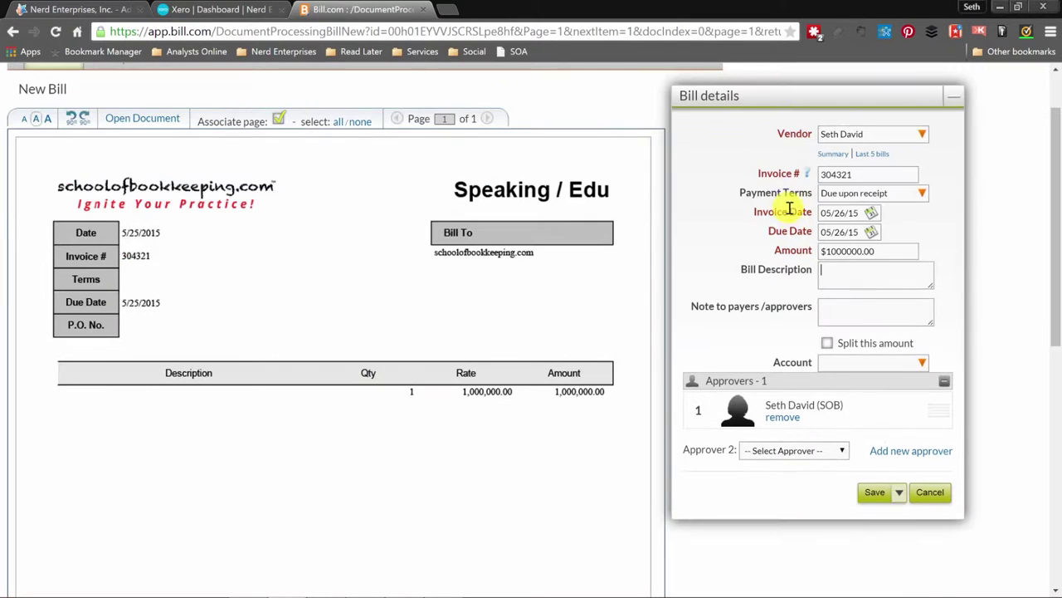
click(920, 362)
text(accou)
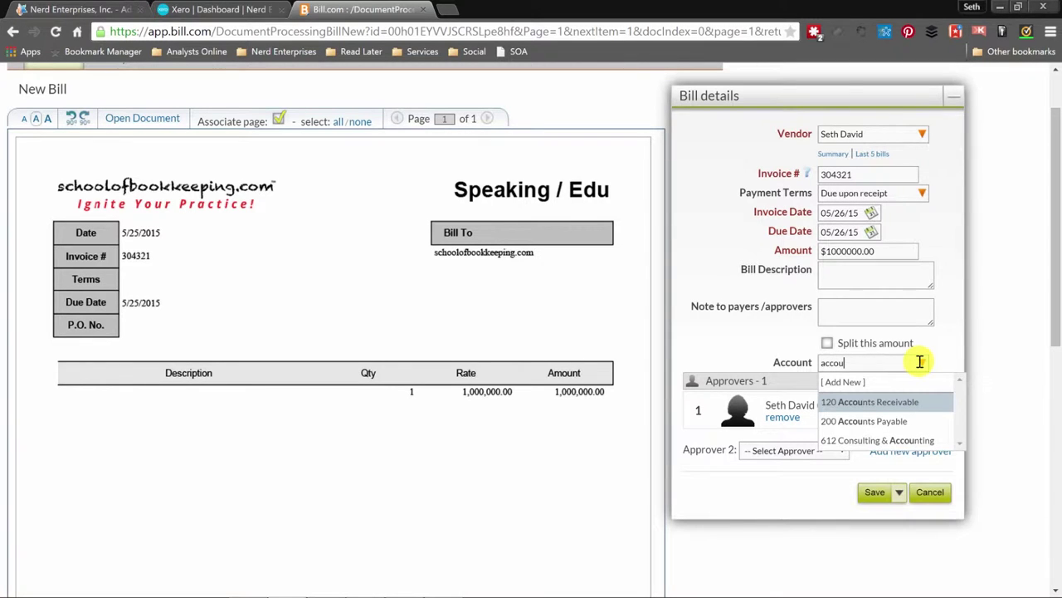
click(877, 440)
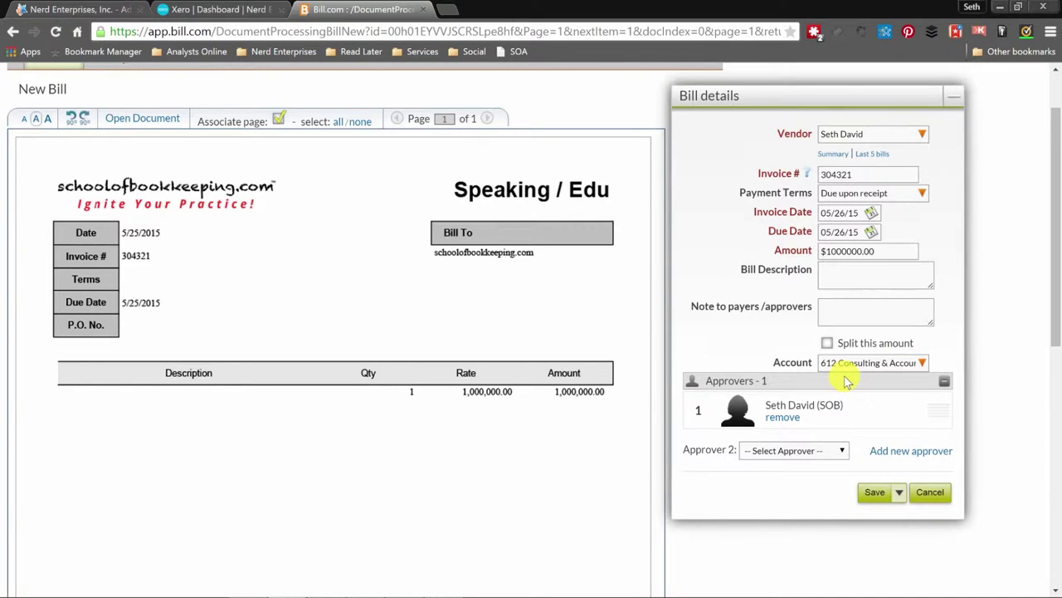
- Change the bill's account to Bill.com Money In Clearing
click(869, 363)
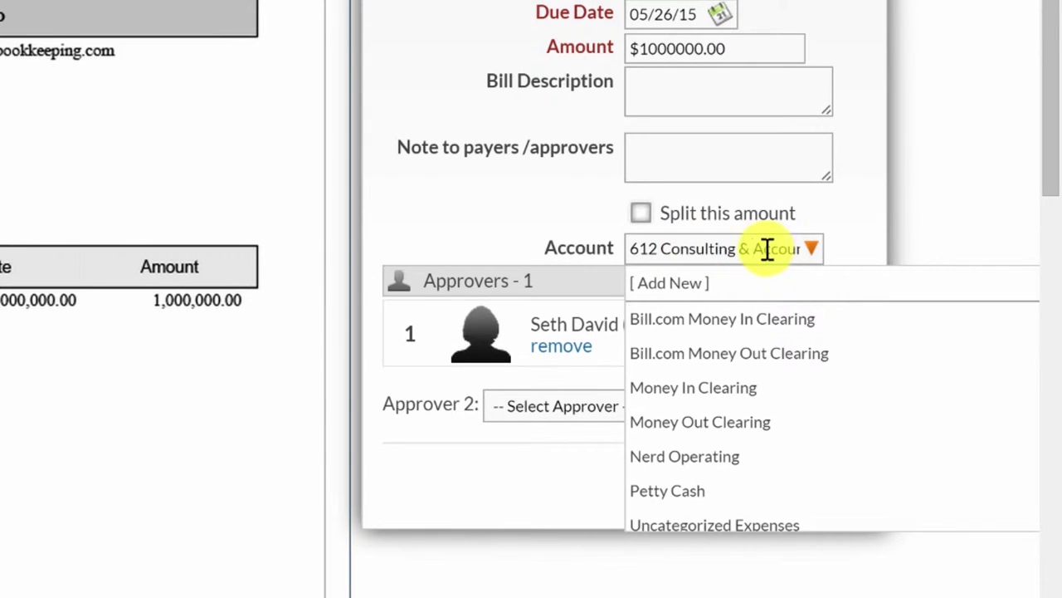
drag(759, 248, 818, 249)
click(771, 248)
click(720, 248)
shift+click(822, 246)
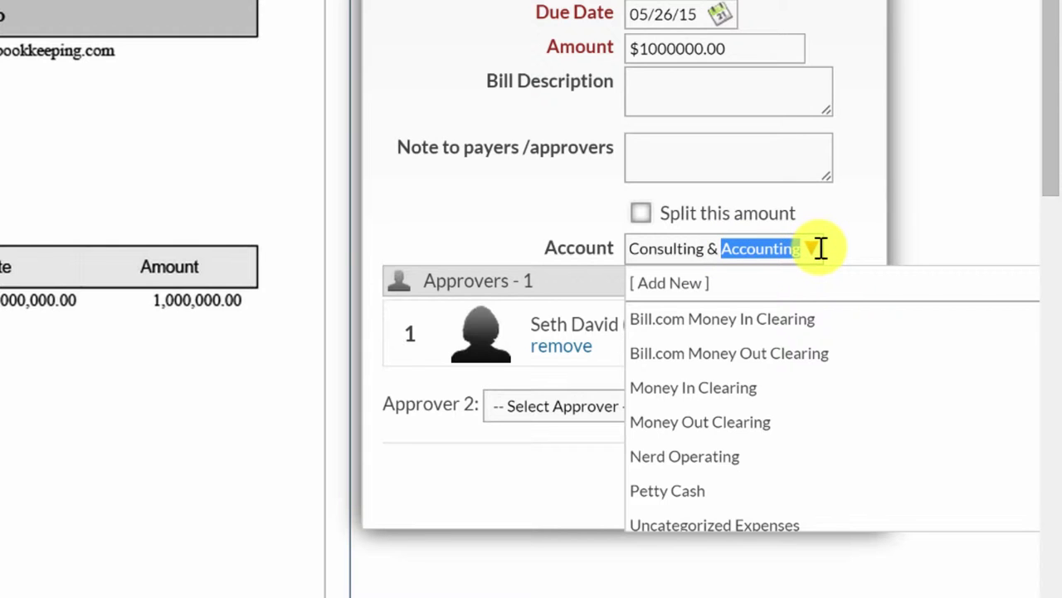
key(Down)
key(Down)
key(Return)
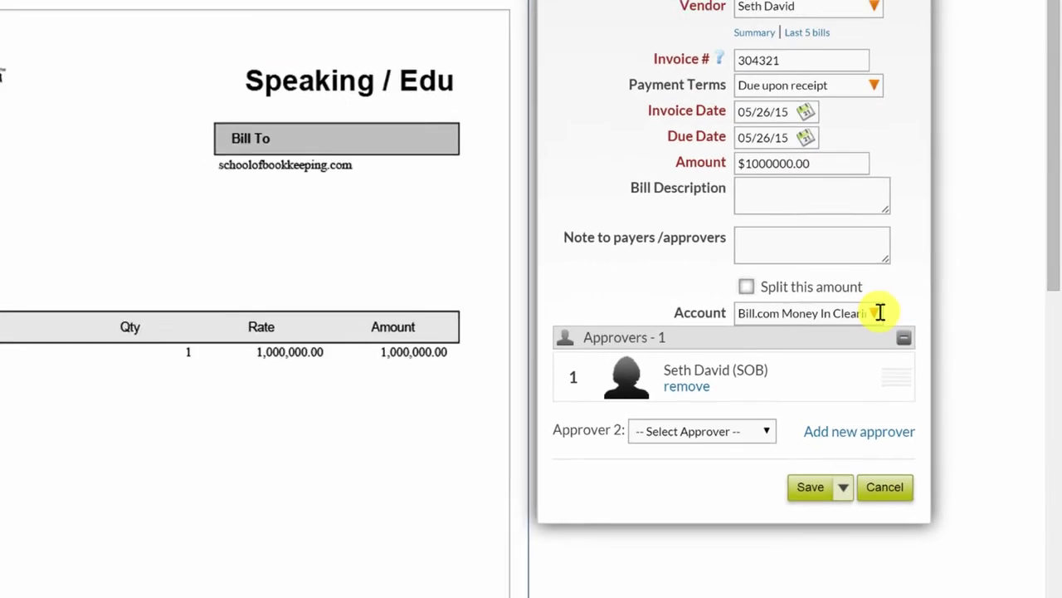
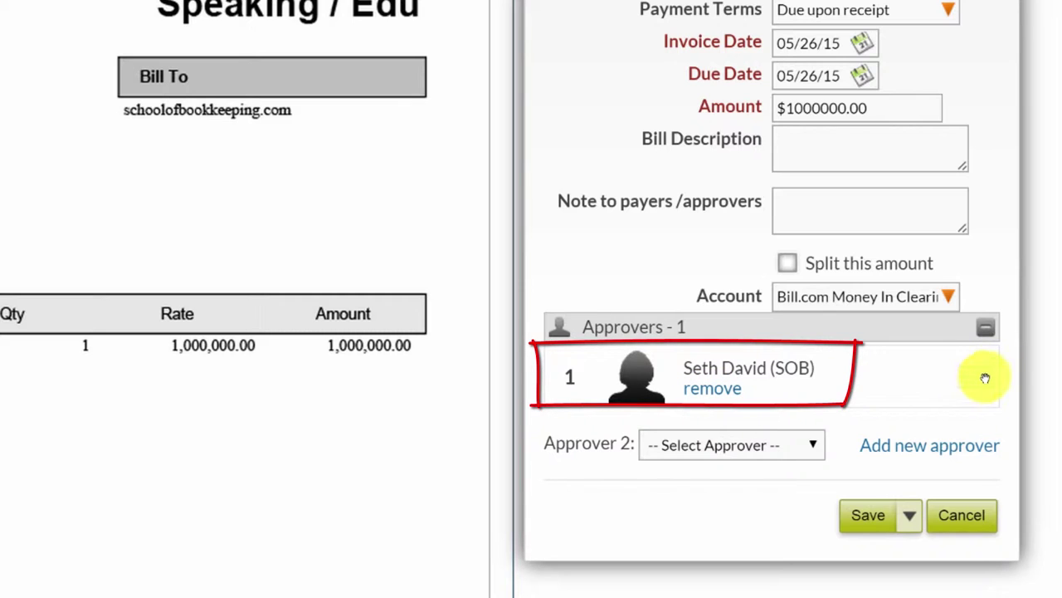
- Add the other listed user as a second approver and move that user ahead of the SOB approver
mouse_move(974, 378)
mouse_down()
mouse_move(972, 396)
mouse_move(932, 368)
mouse_move(913, 378)
mouse_up()
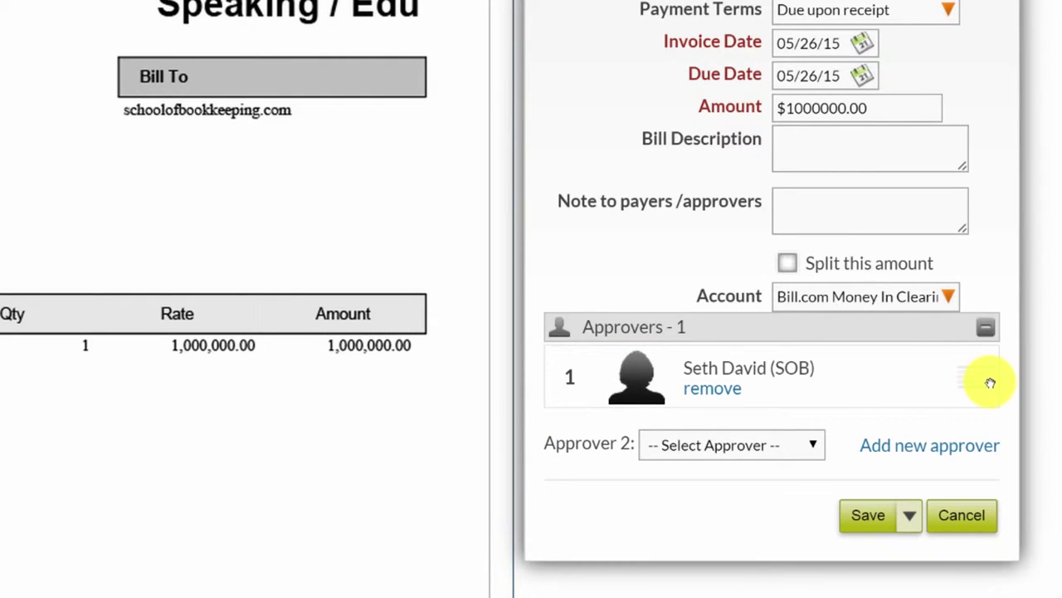
click(810, 444)
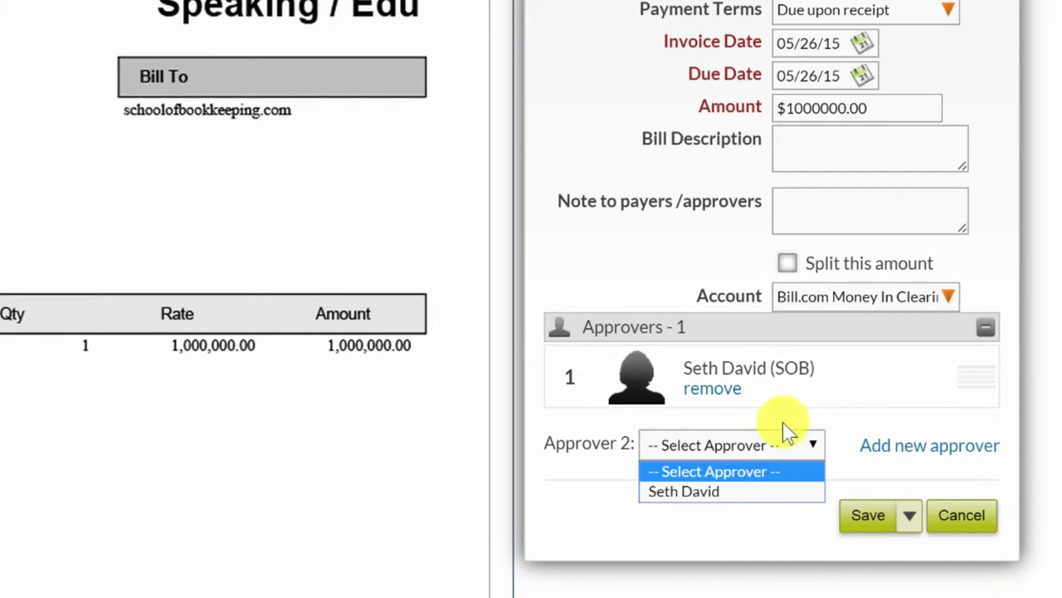
click(719, 493)
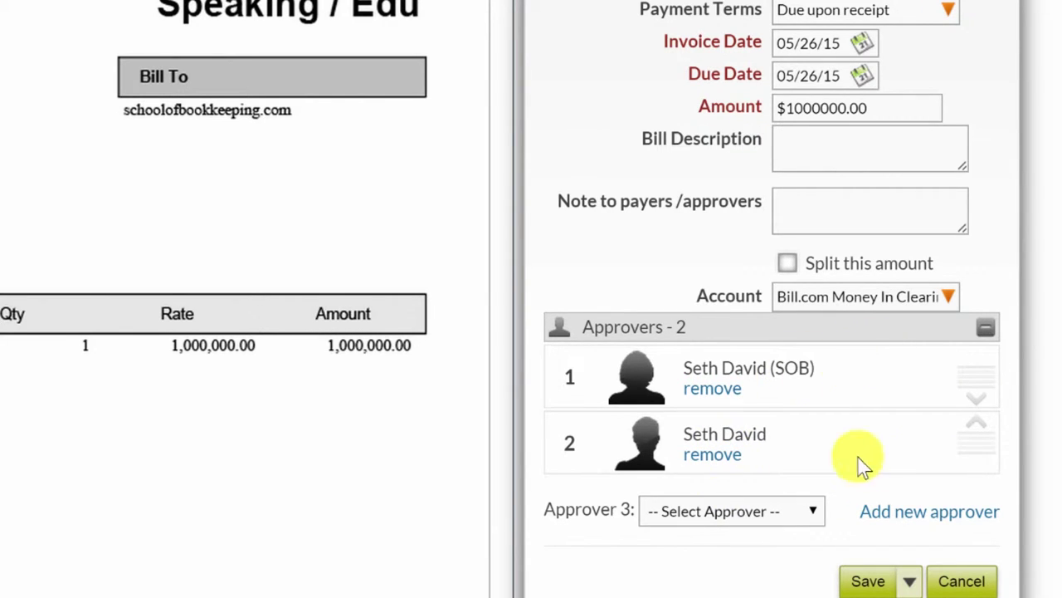
drag(979, 444, 796, 371)
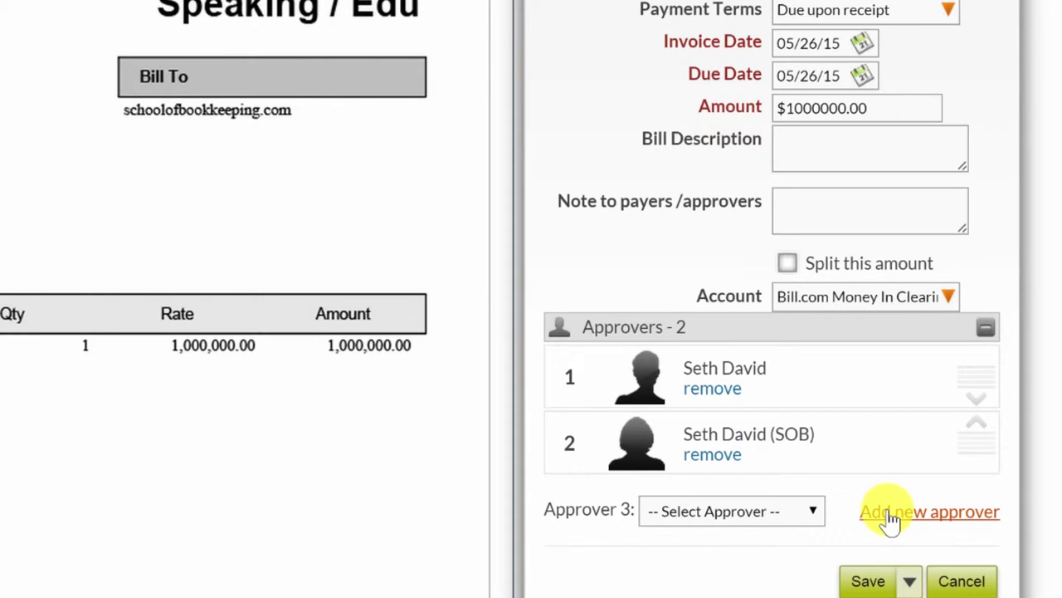
- Save the bill, accepting the duplicate invoice number for this vendor
click(868, 581)
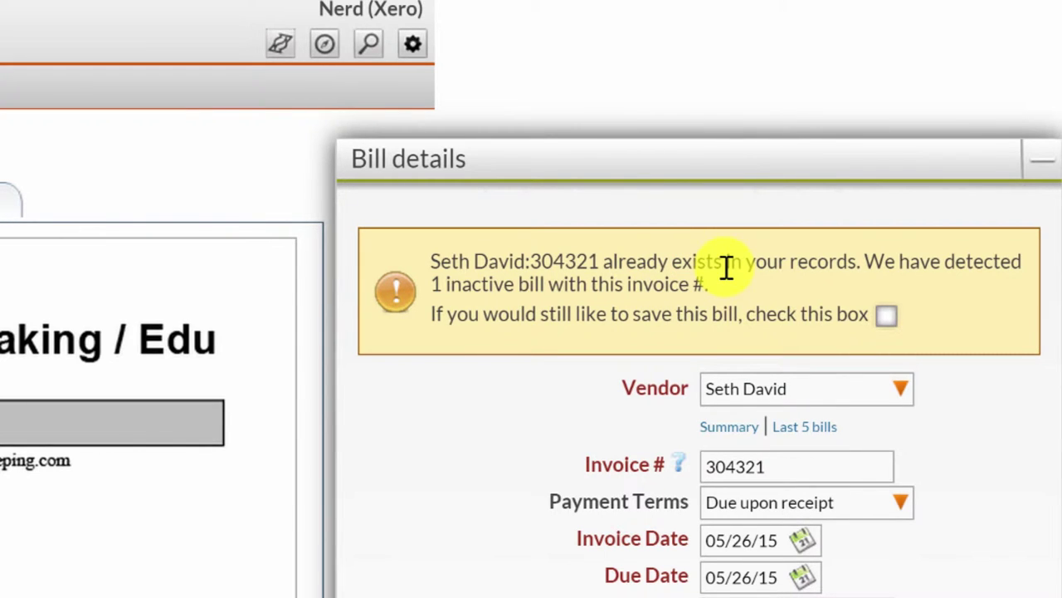
click(883, 317)
scroll(869, 324, down, 3)
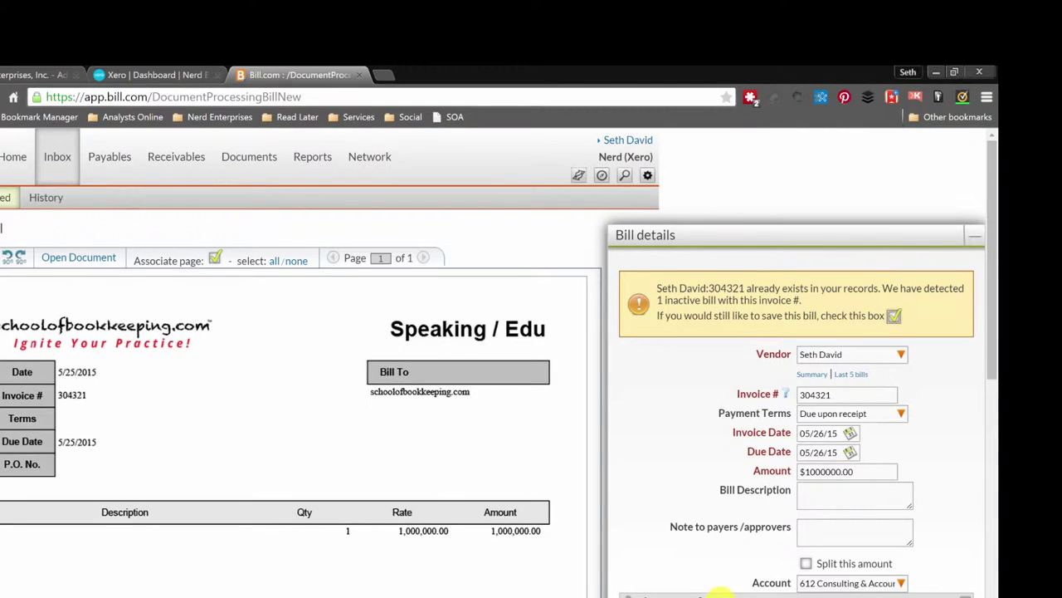
scroll(714, 585, down, 1)
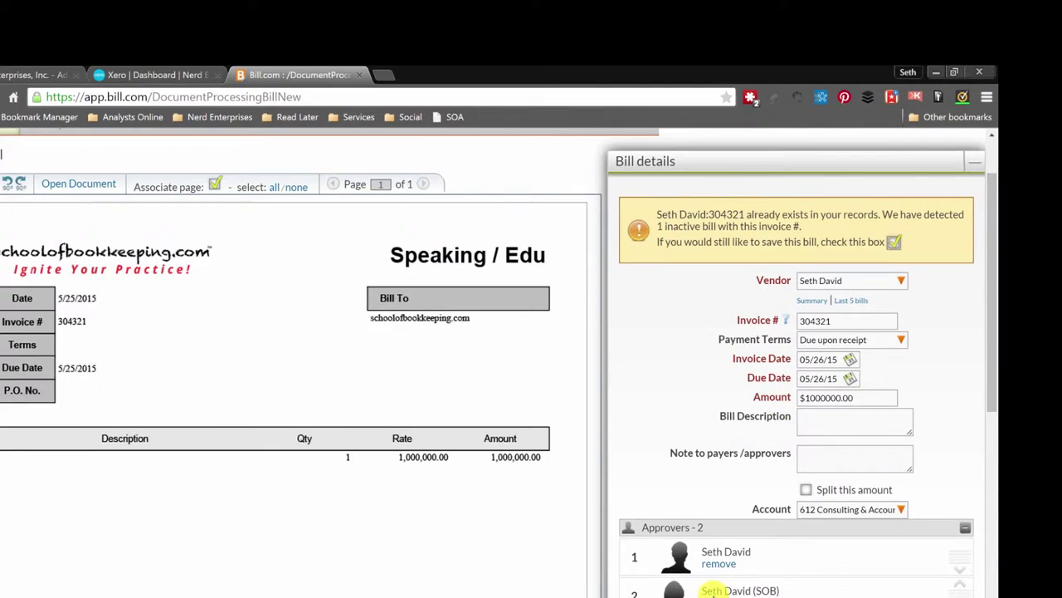
click(892, 594)
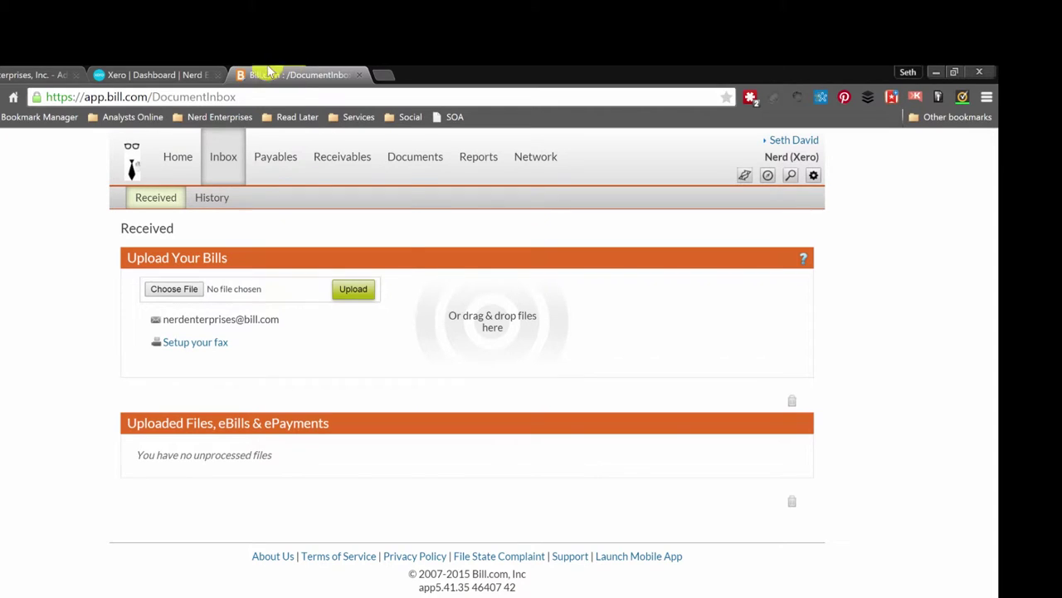
- Open the list of bills to pay and filter it by approval status Any
mouse_move(271, 171)
click(266, 250)
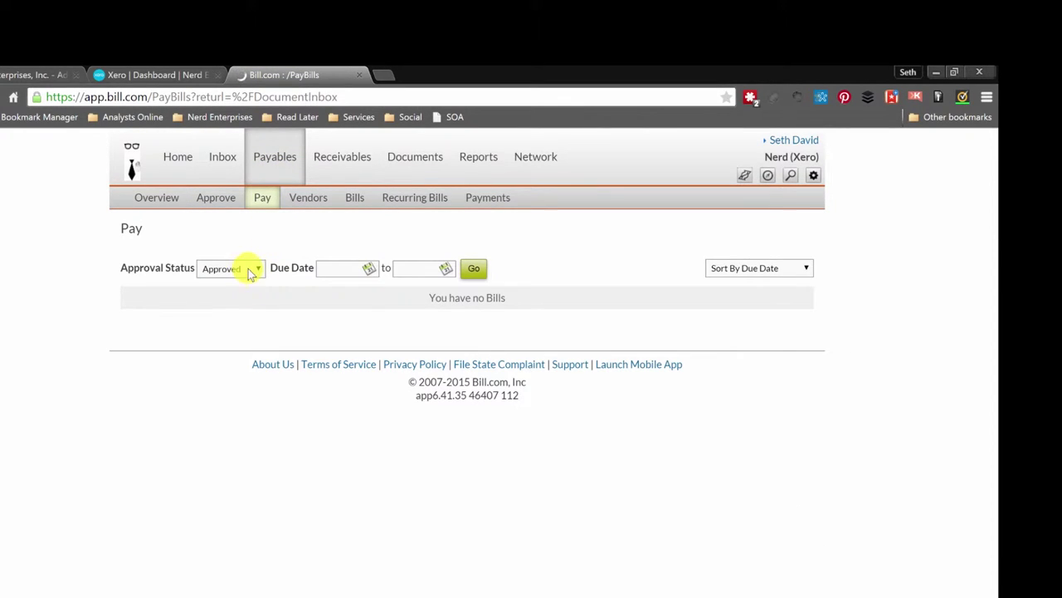
click(254, 268)
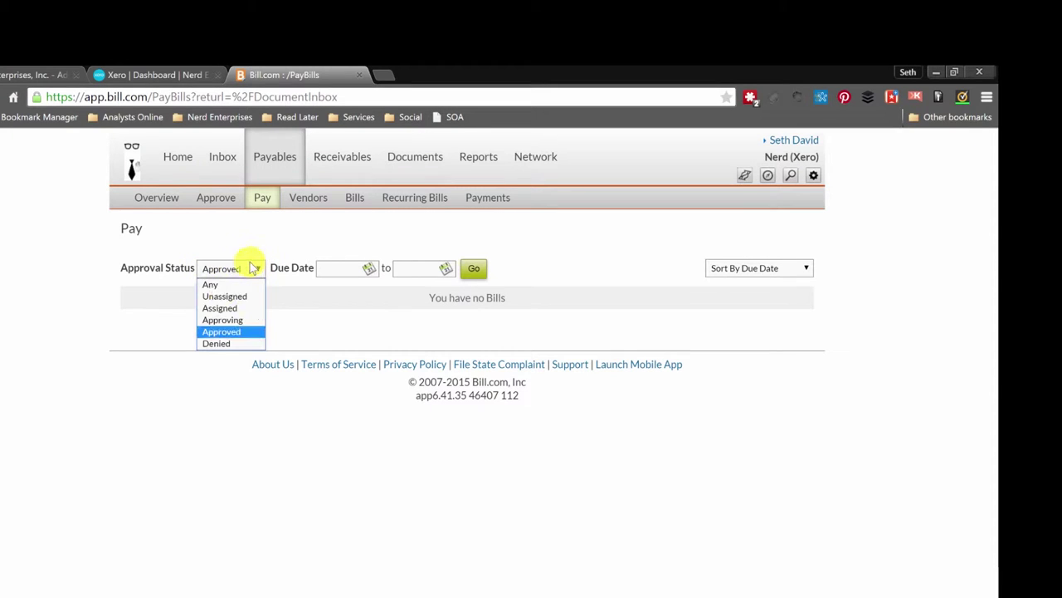
click(212, 286)
click(474, 269)
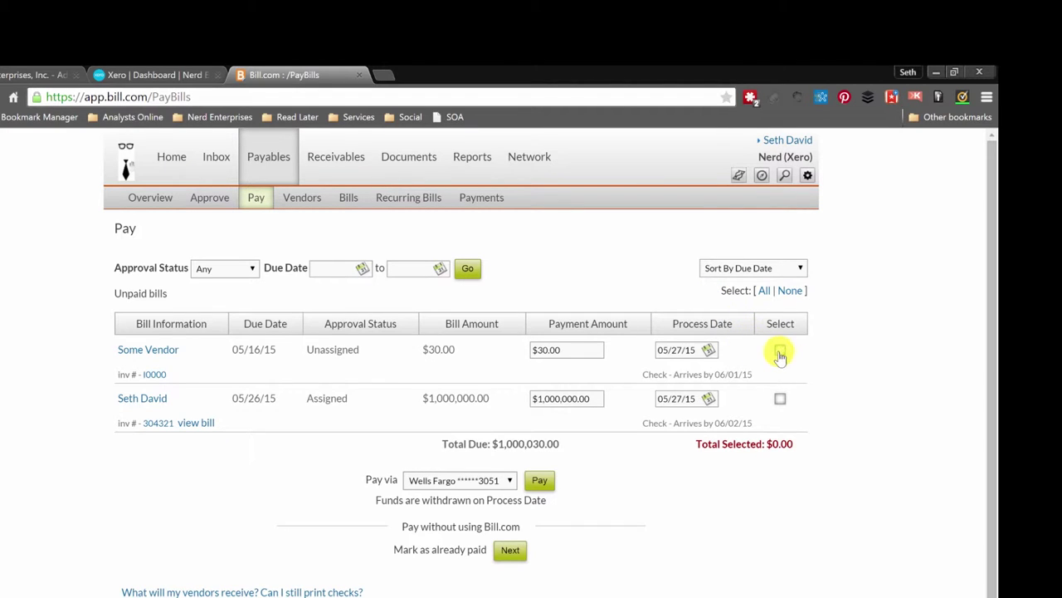
- Select the $1,000,000.00 bill in the unpaid bills list for payment
click(781, 400)
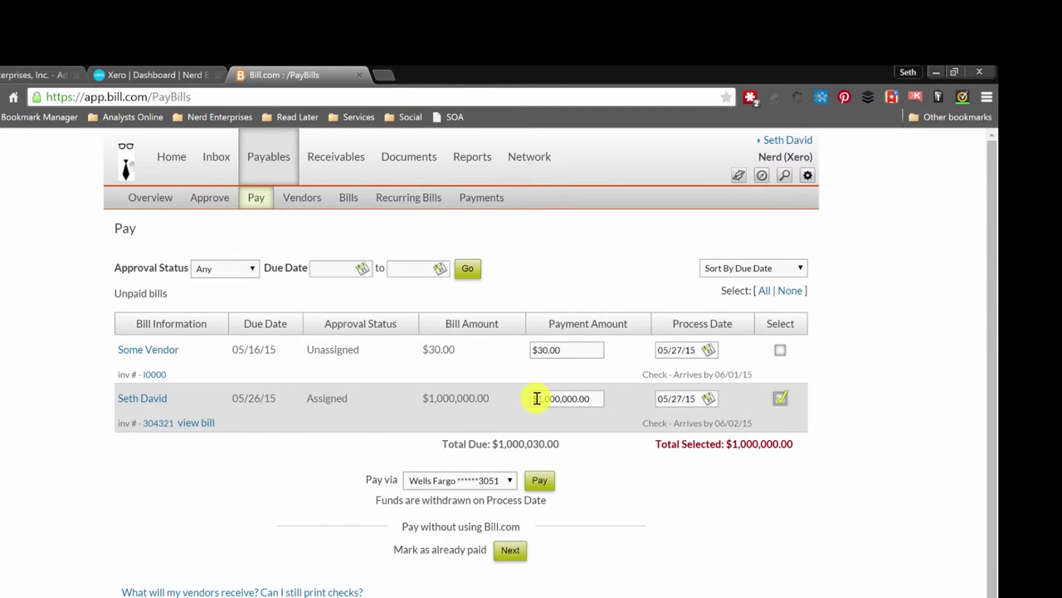
click(543, 483)
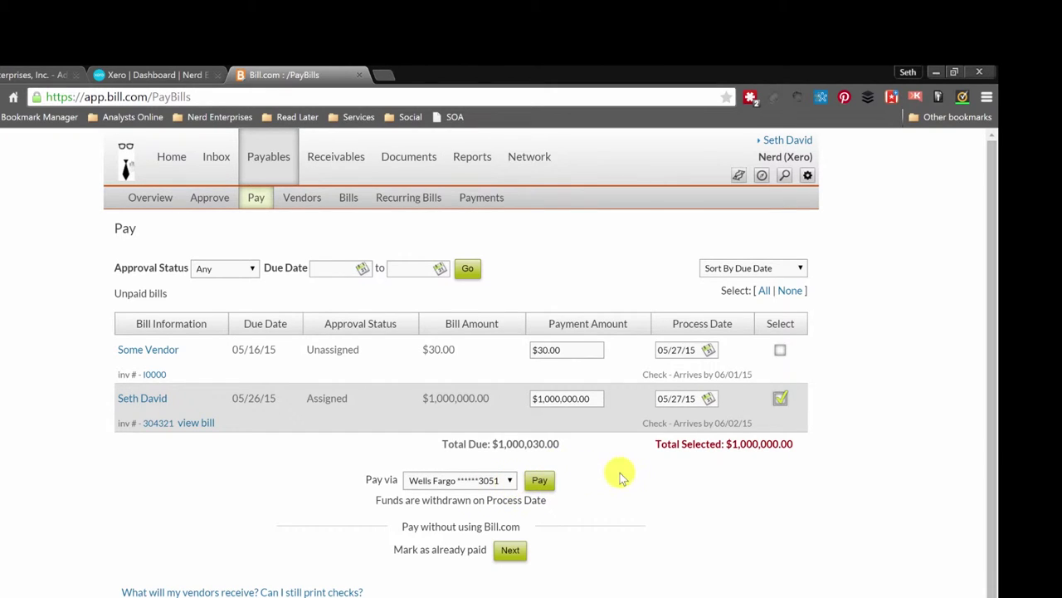
- Approve bill 304321 from the not-yet-approved list without reviewing its details
click(209, 200)
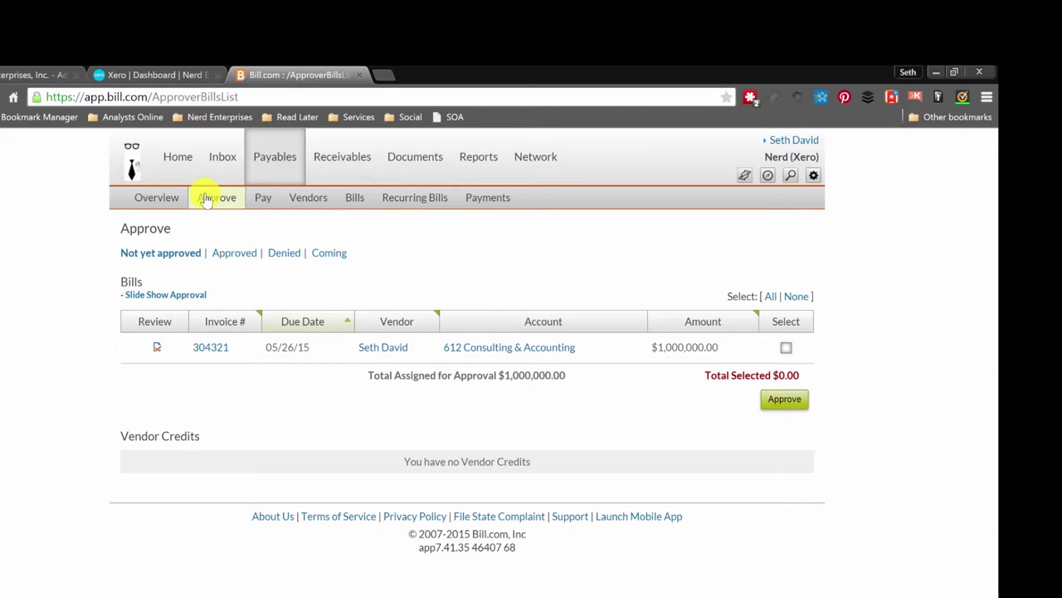
click(166, 254)
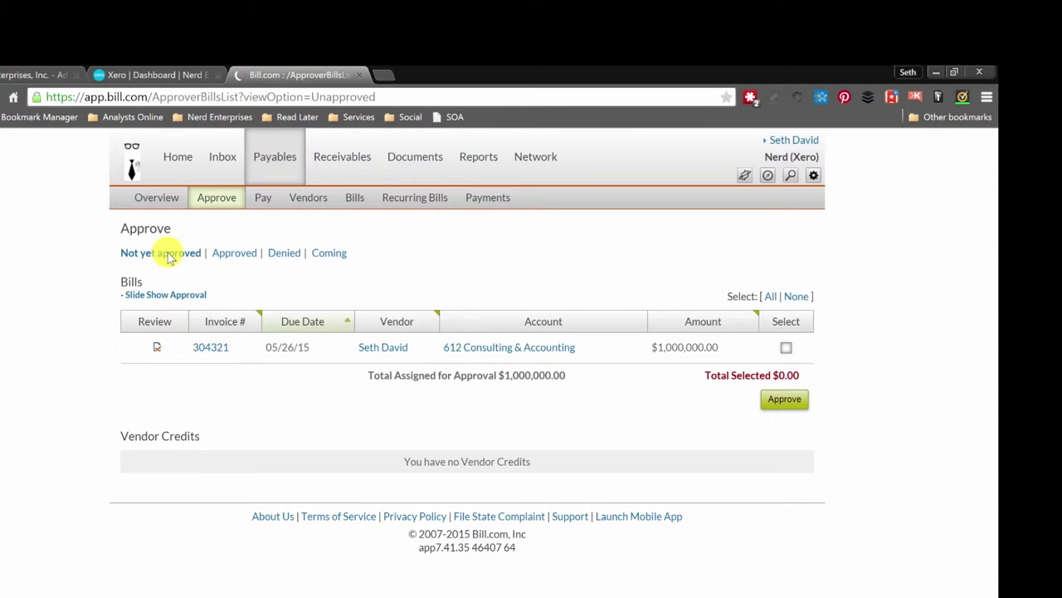
click(786, 347)
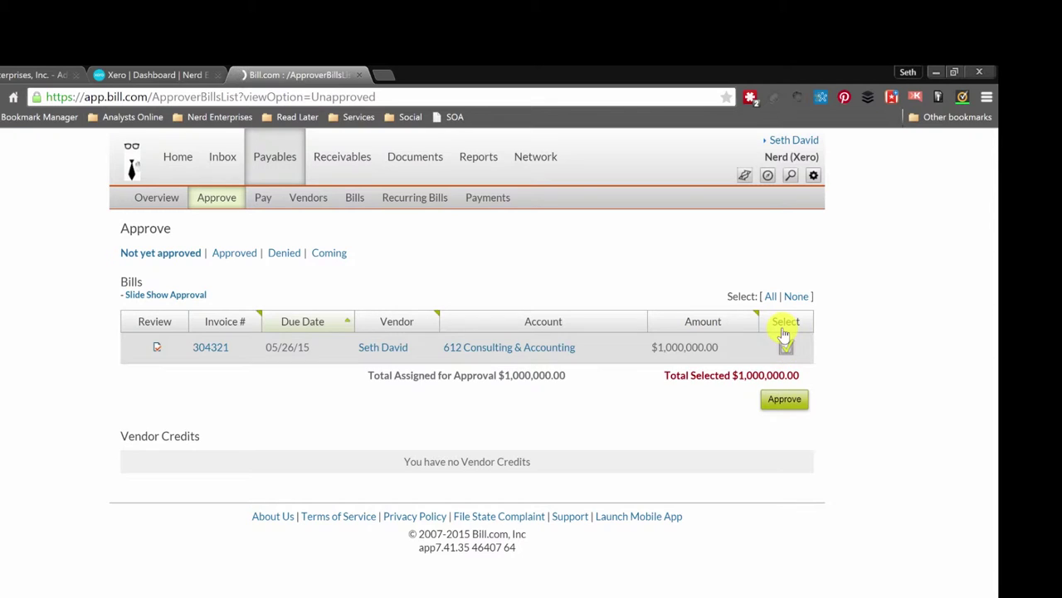
click(784, 400)
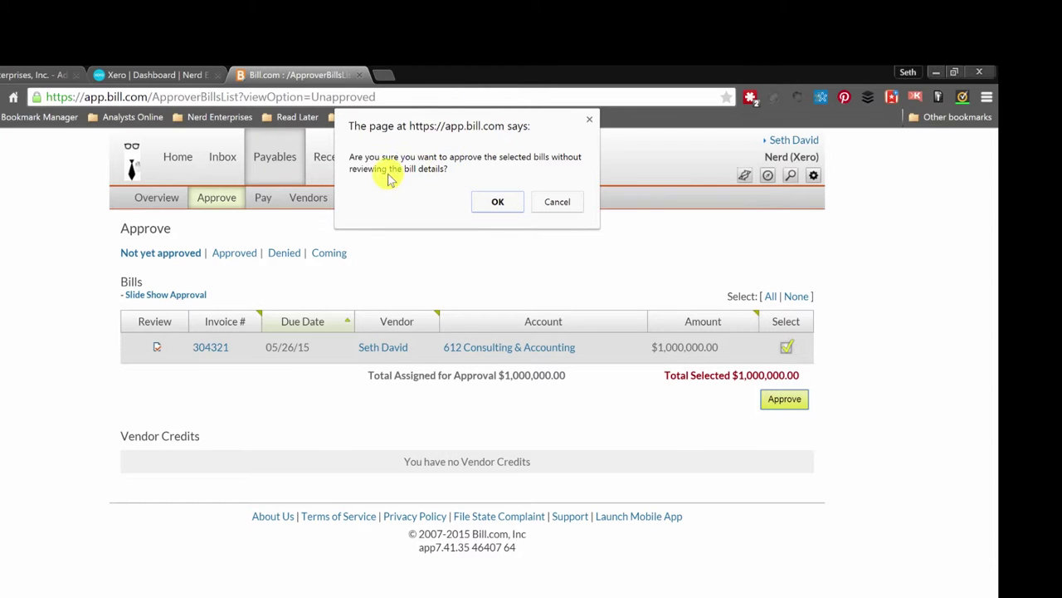
click(498, 201)
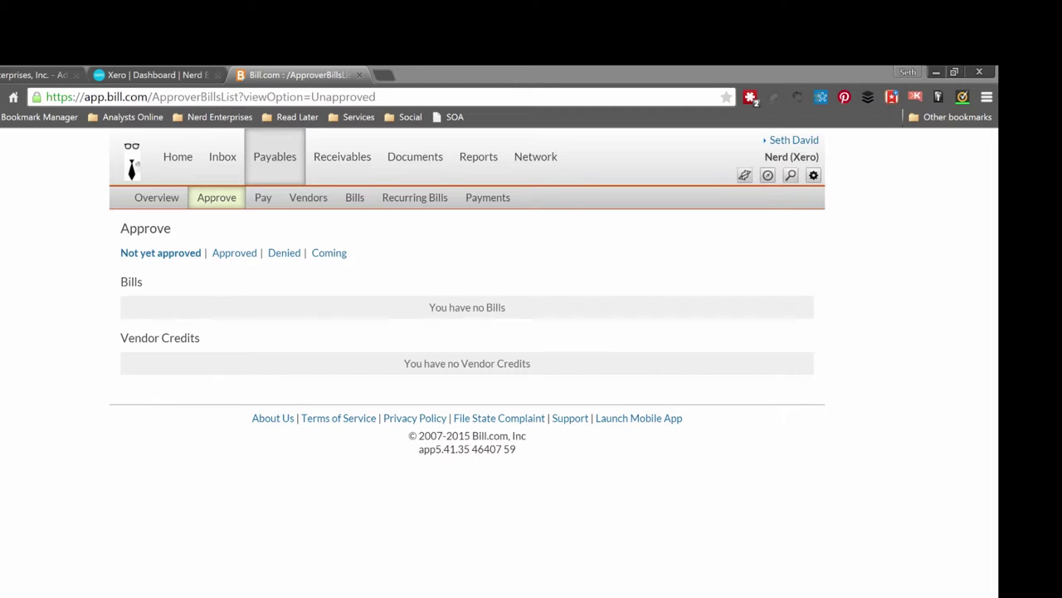
- Open the list of bills to pay and filter it by approval status Approving
mouse_move(265, 170)
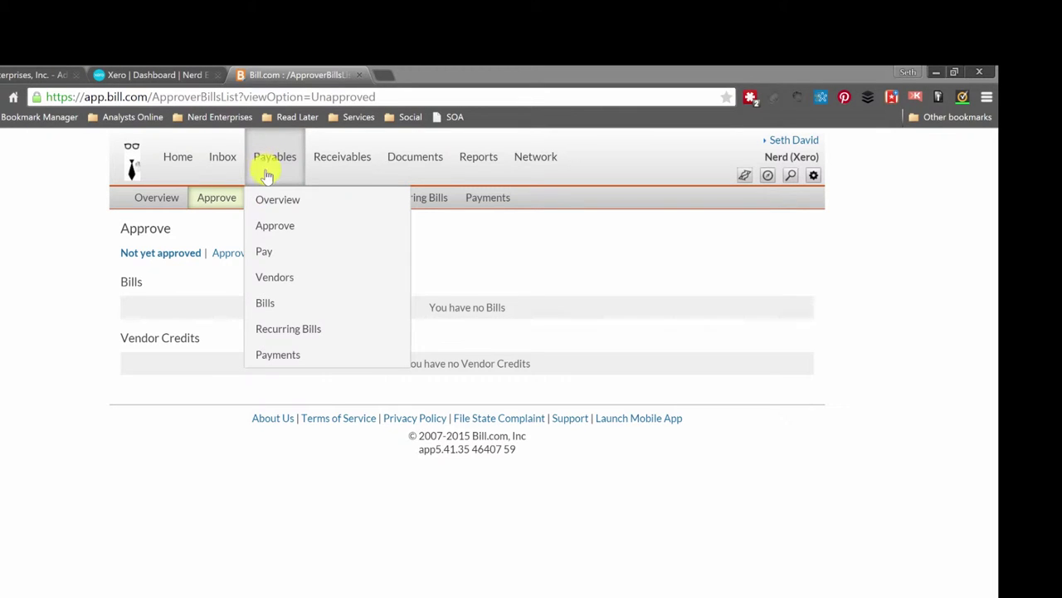
click(263, 253)
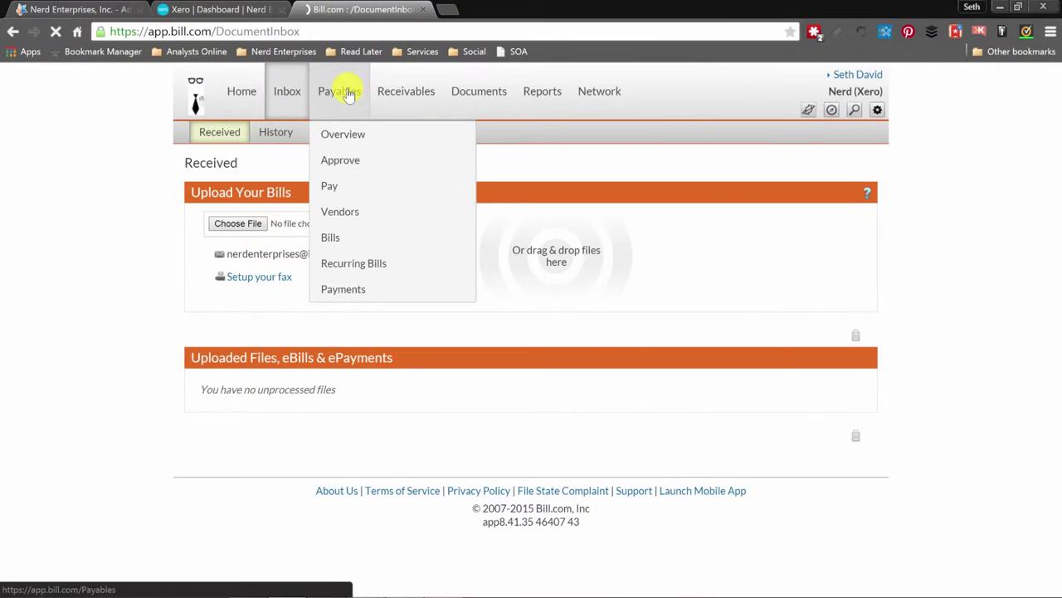
mouse_move(340, 93)
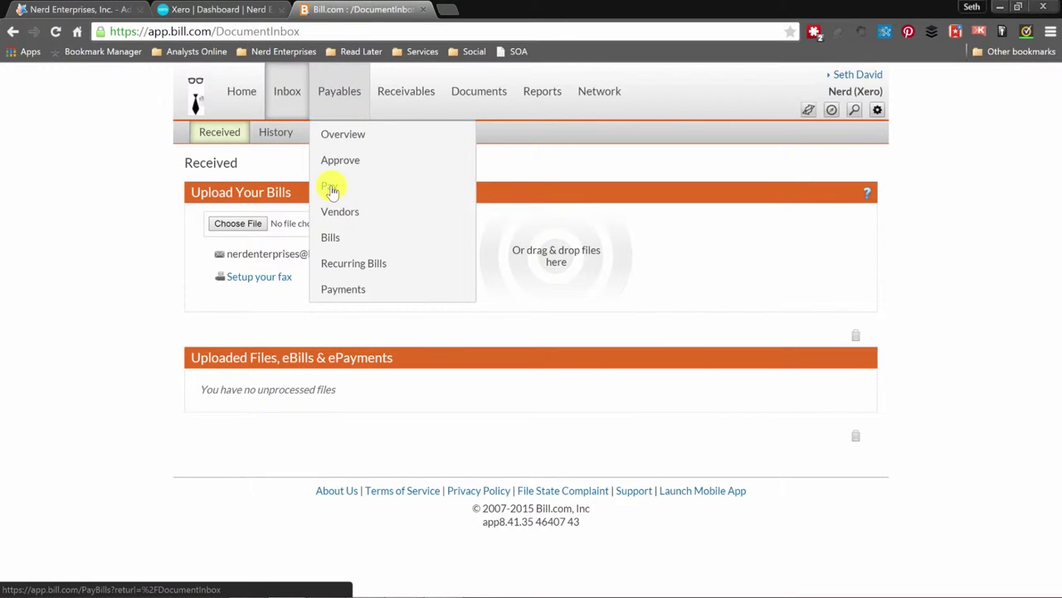
click(332, 190)
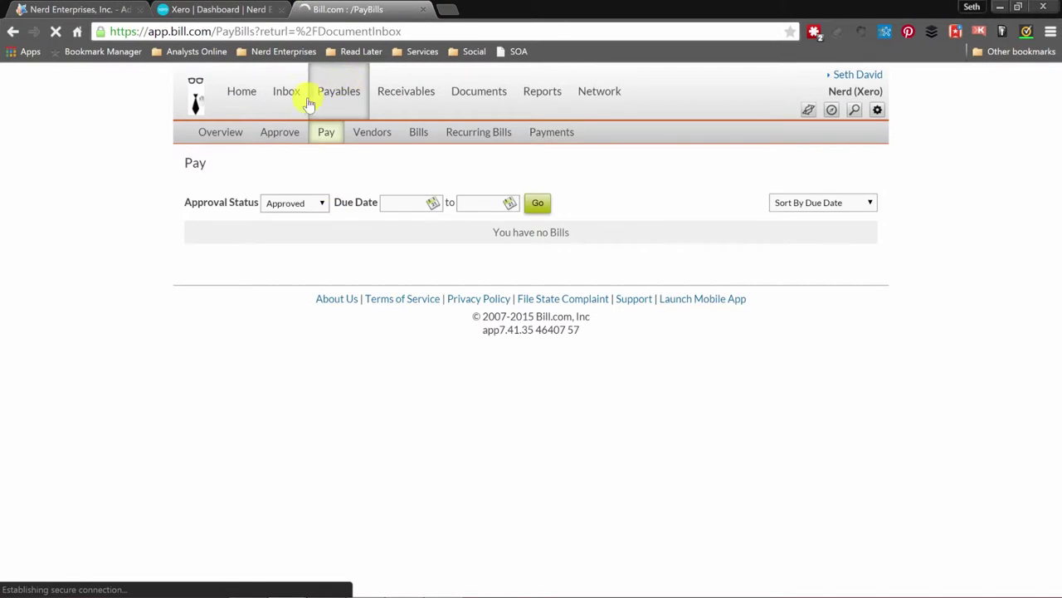
click(320, 203)
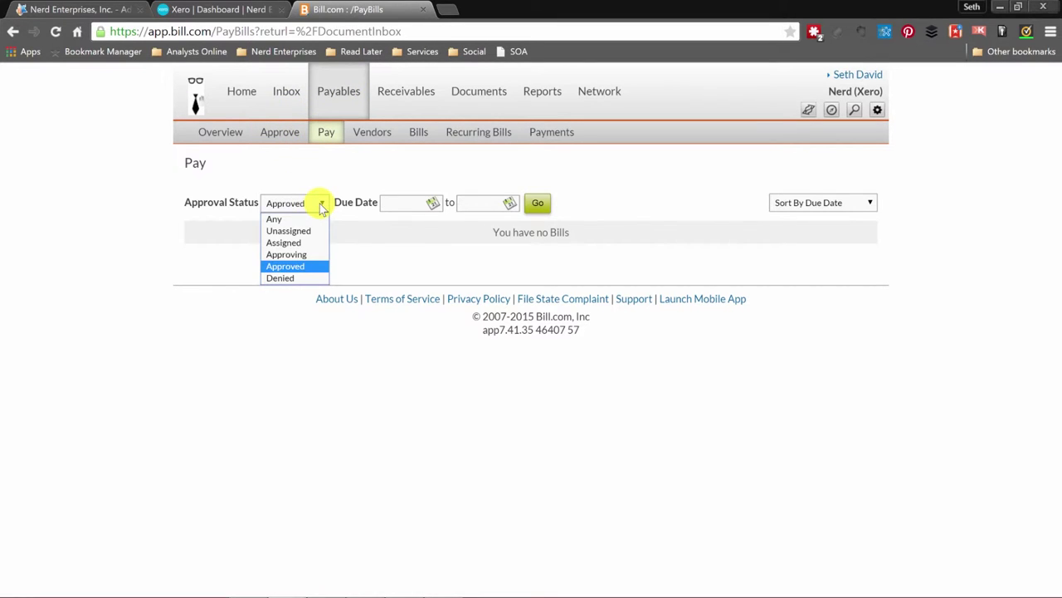
click(295, 254)
click(538, 202)
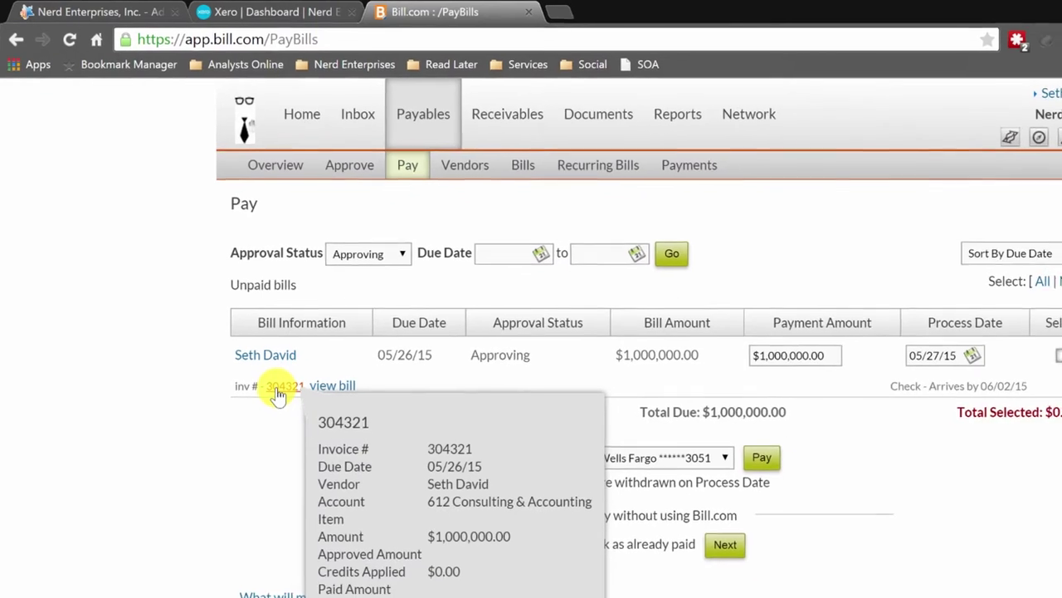
- Open bill 304321 from the filtered list and examine its document, approval status and approvers
click(283, 387)
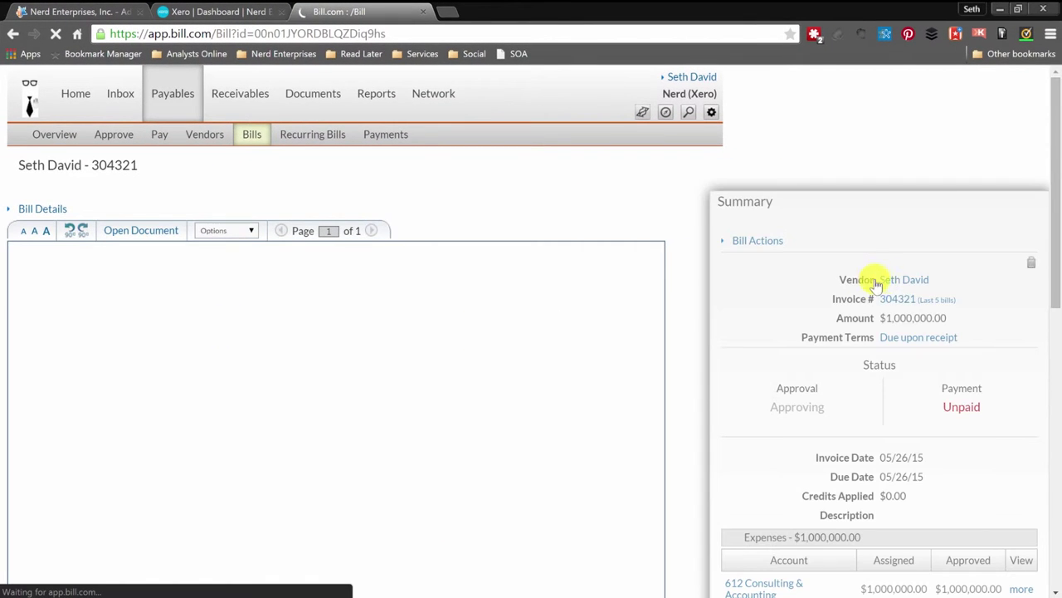
scroll(861, 289, down, 3)
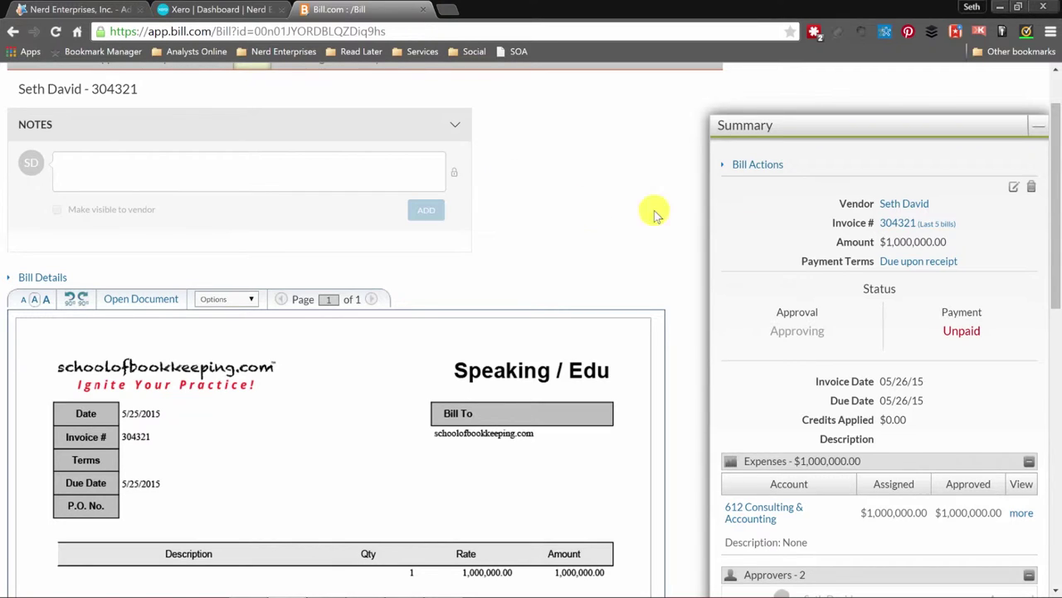
scroll(753, 231, down, 2)
scroll(754, 232, up, 3)
click(756, 239)
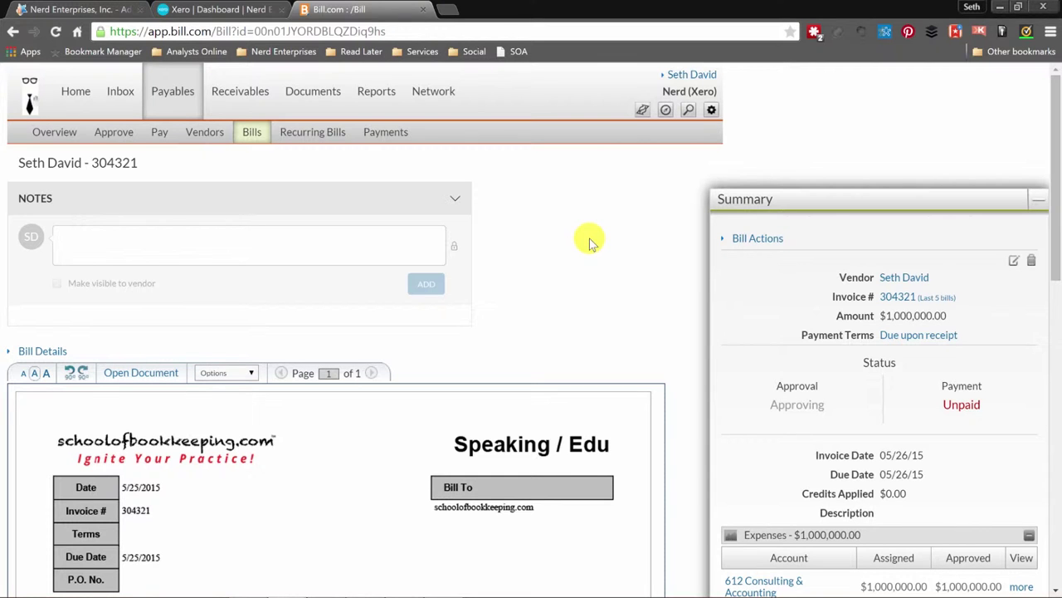
- Open the approval policies list from the payables approval settings
click(710, 110)
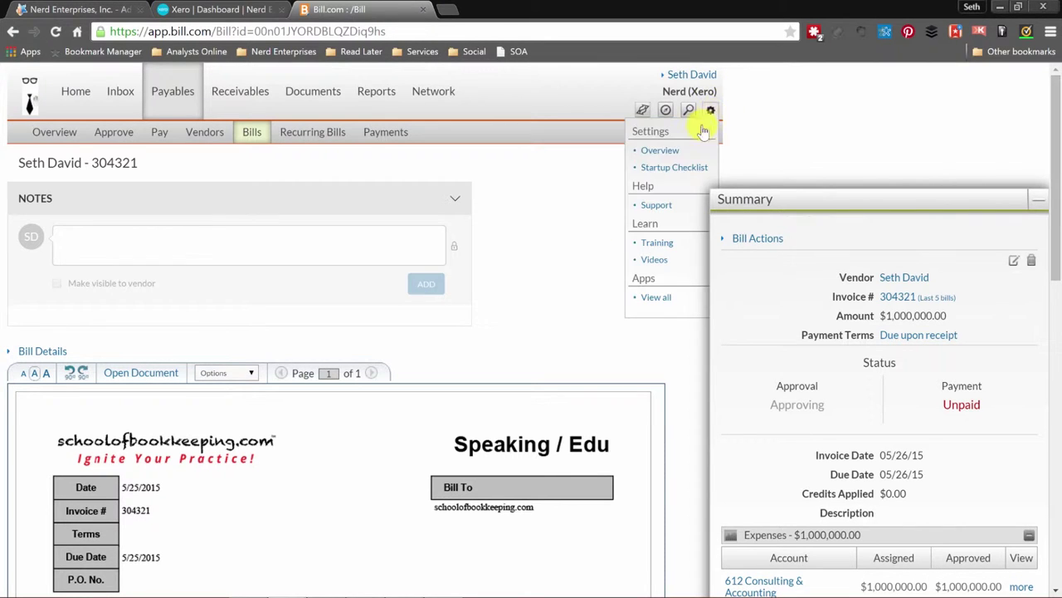
click(663, 154)
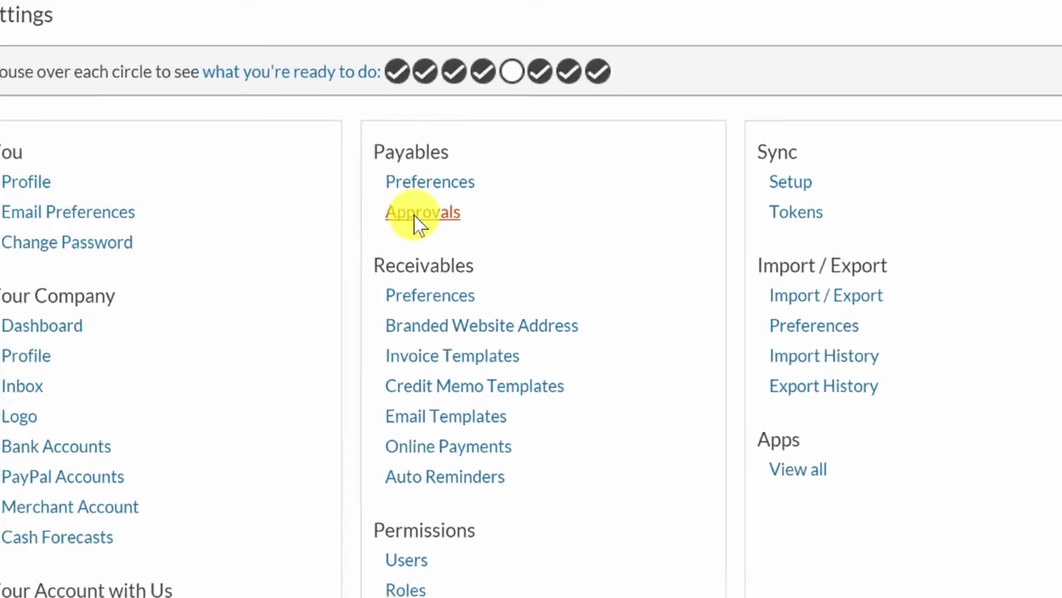
click(415, 215)
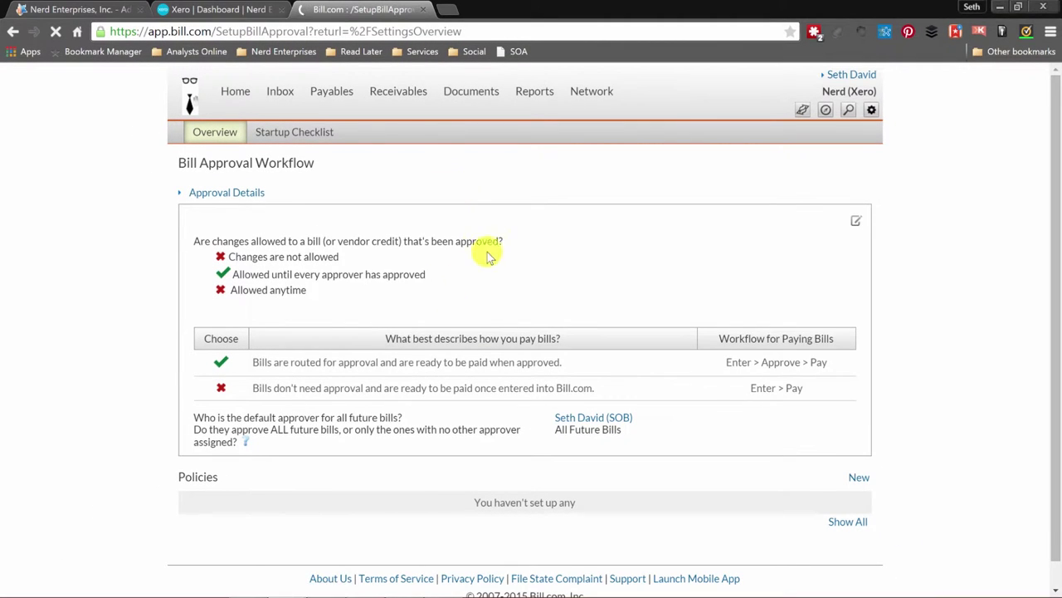
mouse_move(232, 199)
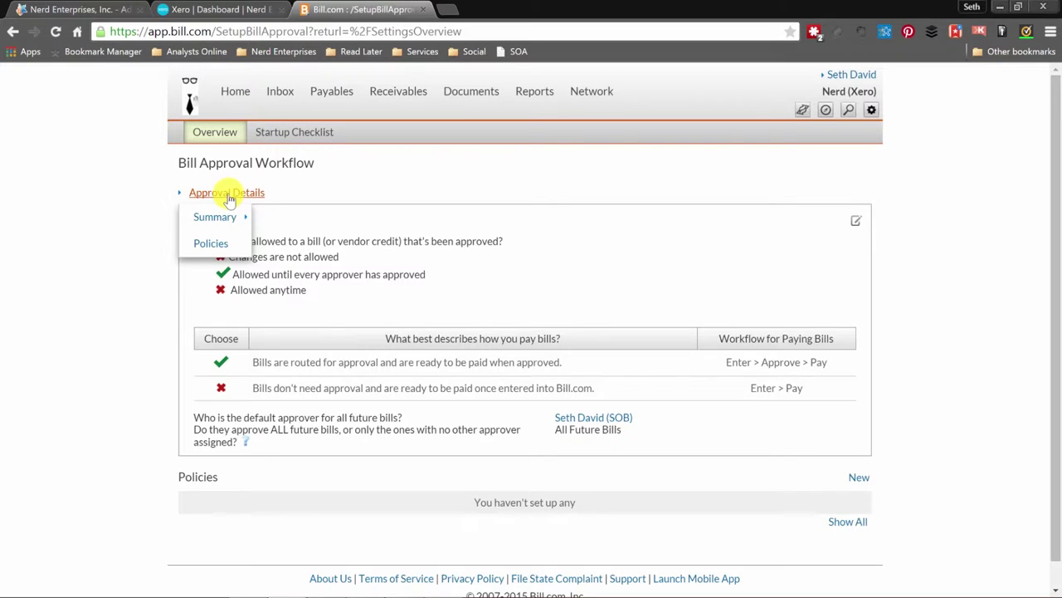
mouse_move(260, 117)
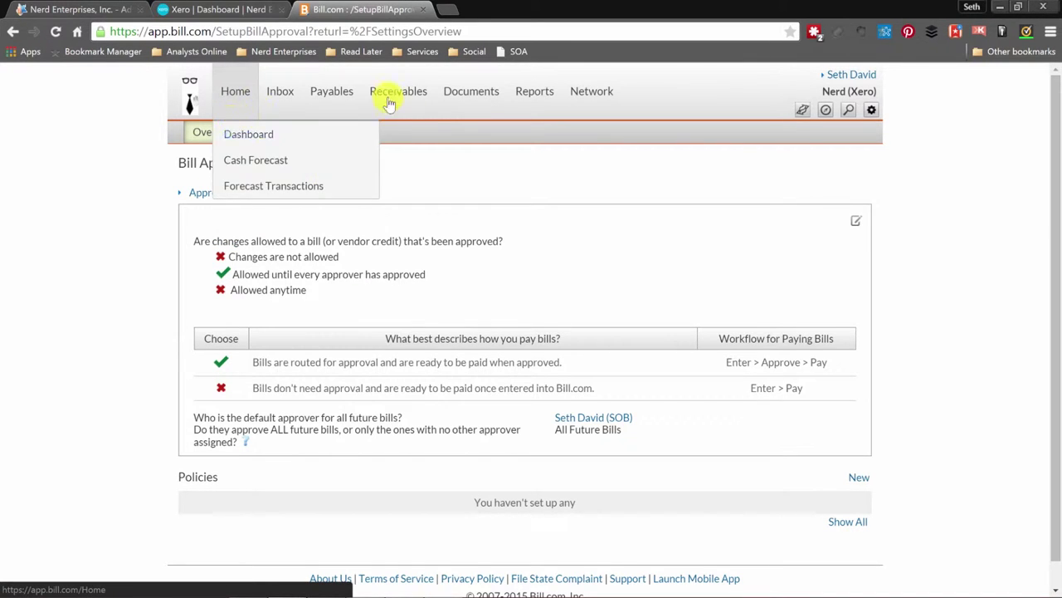
mouse_move(860, 121)
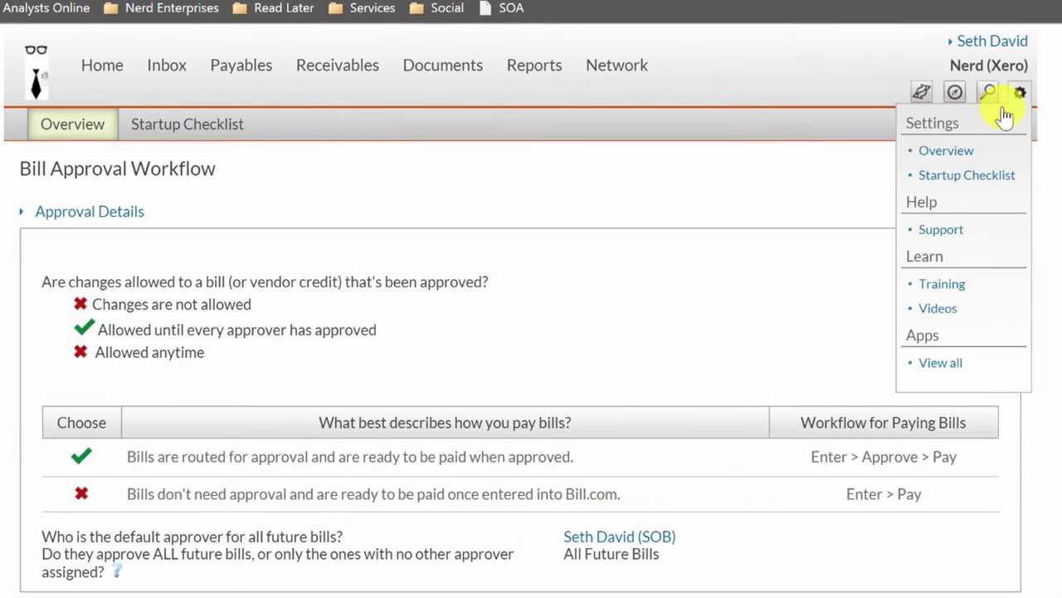
click(947, 153)
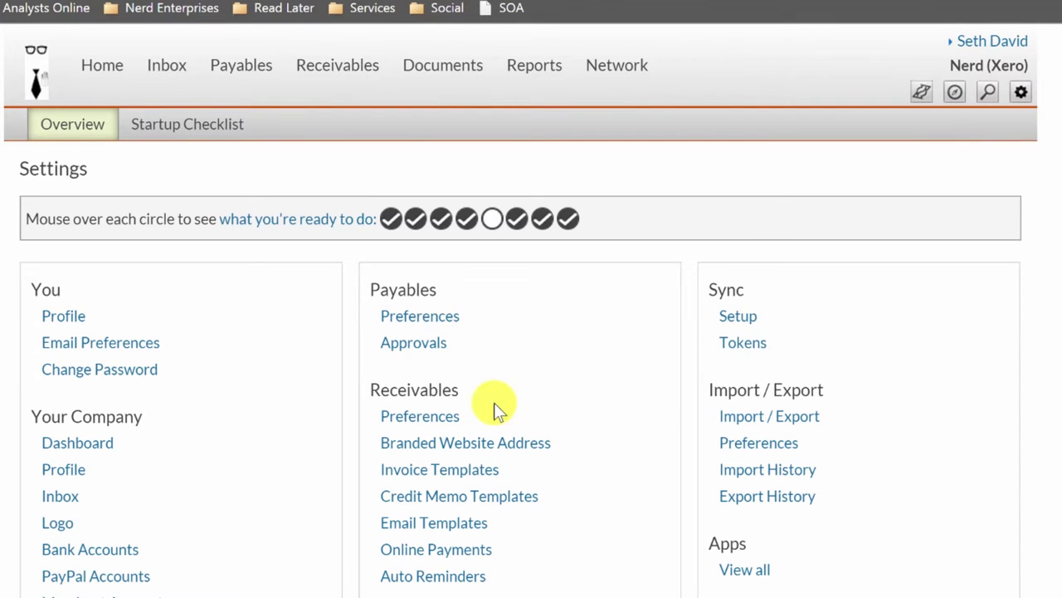
click(407, 344)
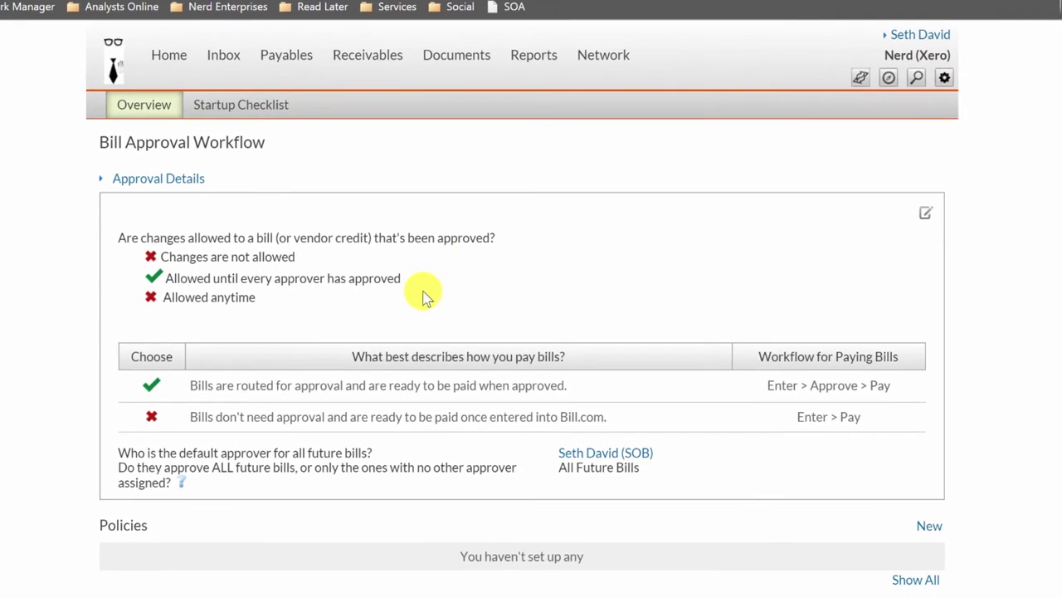
click(99, 182)
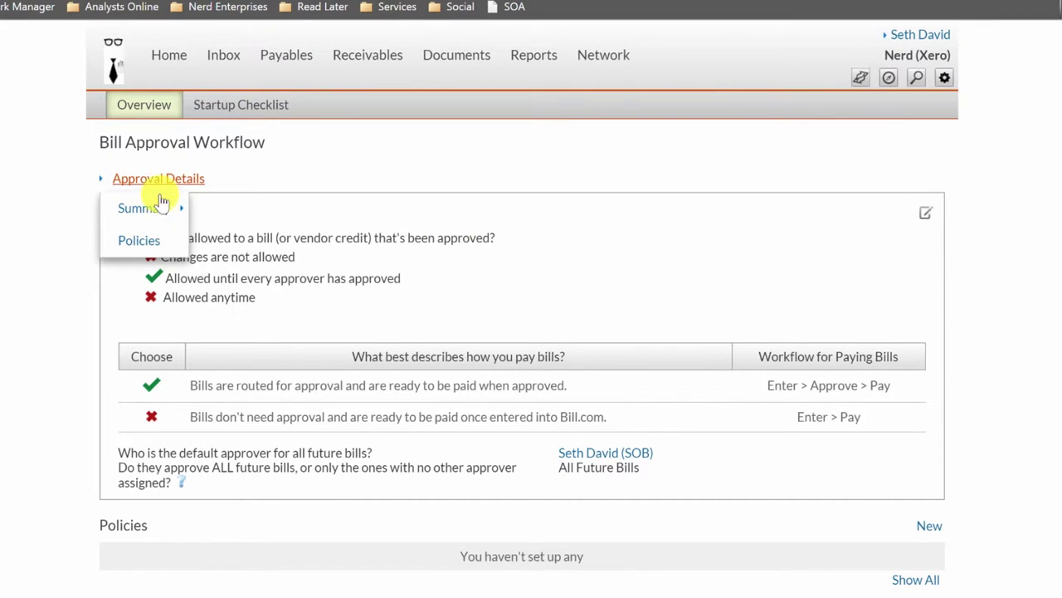
mouse_move(154, 183)
click(150, 247)
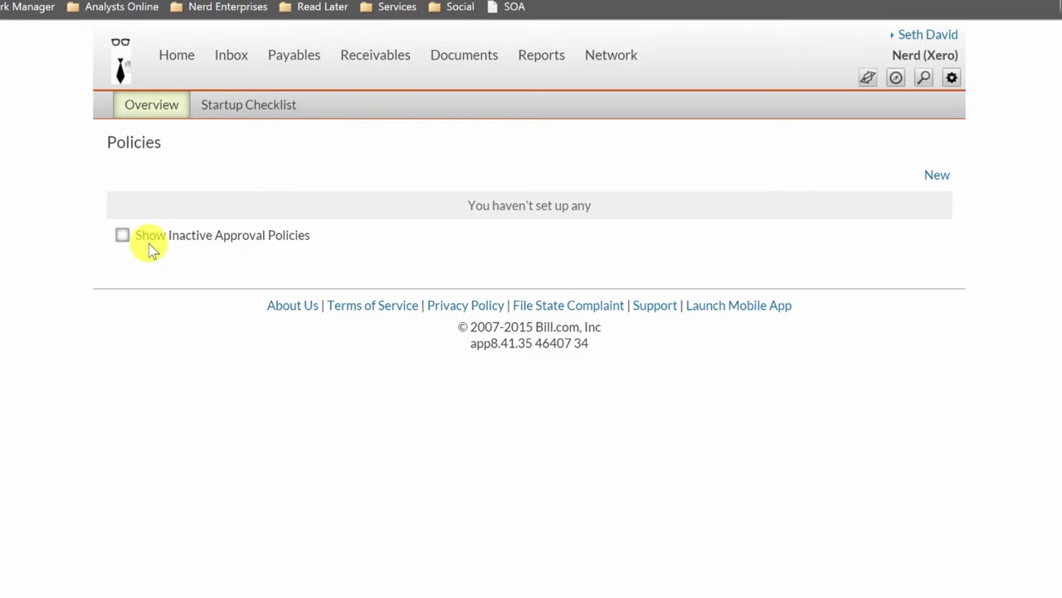
- Create a new policy for bills greater than or equal to $5000.00 with a minimum of 2 approvers
click(938, 178)
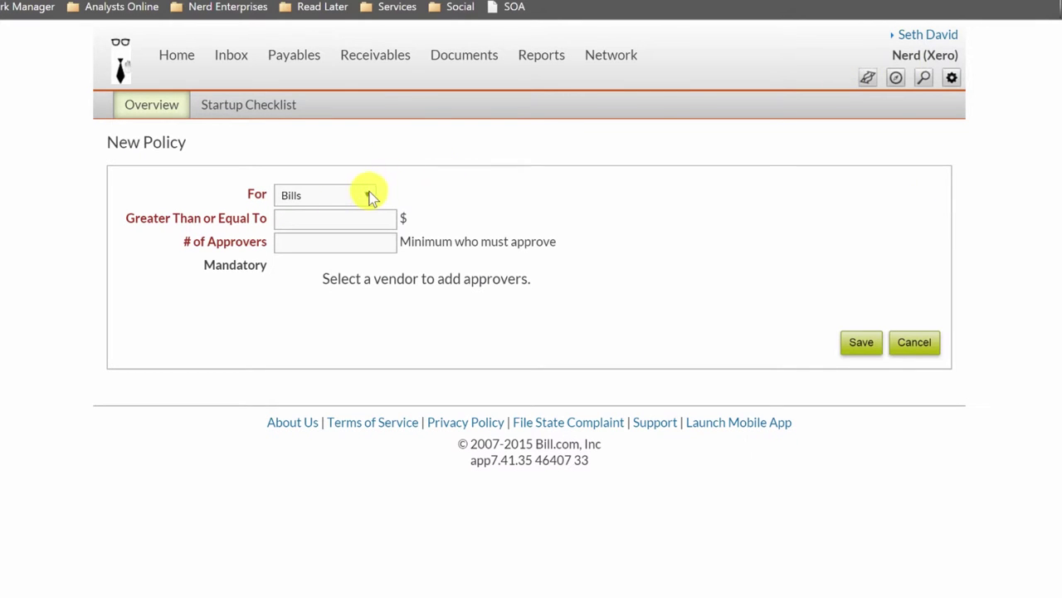
click(369, 195)
click(363, 196)
click(302, 221)
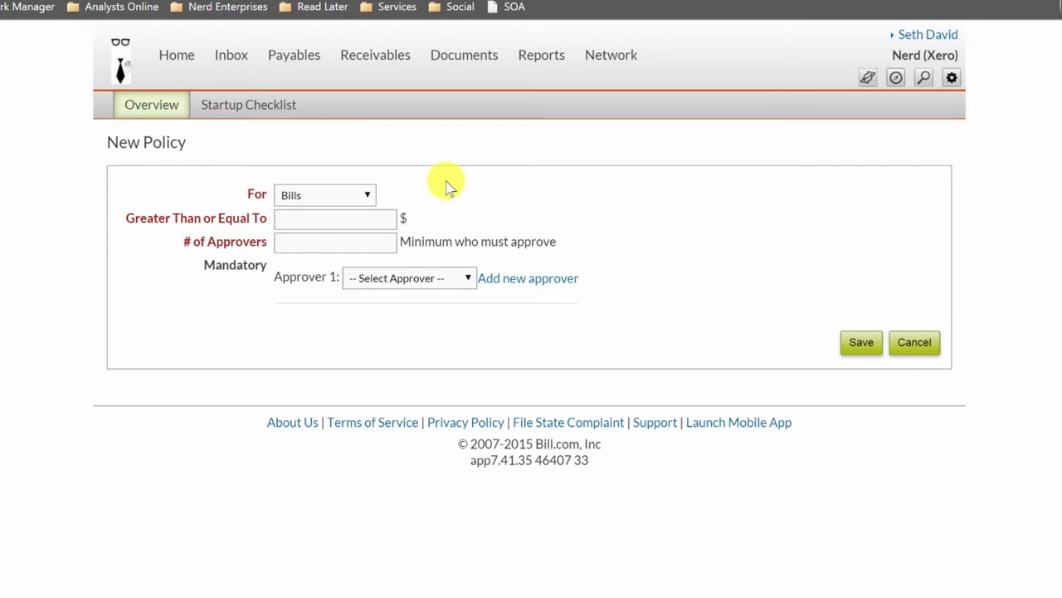
text(5000.00)
key(Tab)
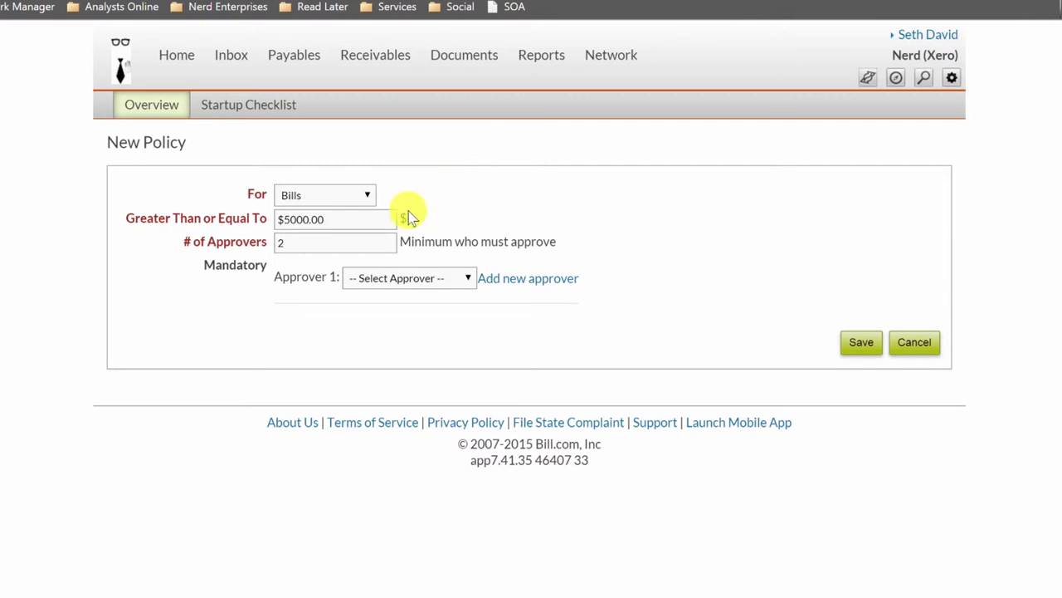
- Add both listed users as mandatory approvers and save the policy
click(403, 278)
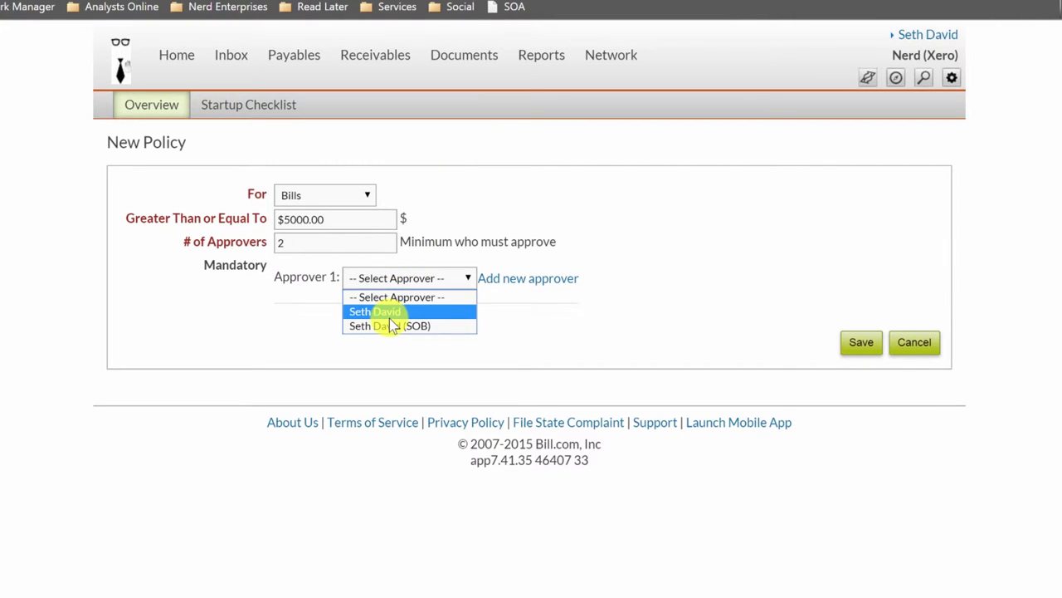
click(389, 312)
click(408, 327)
click(391, 361)
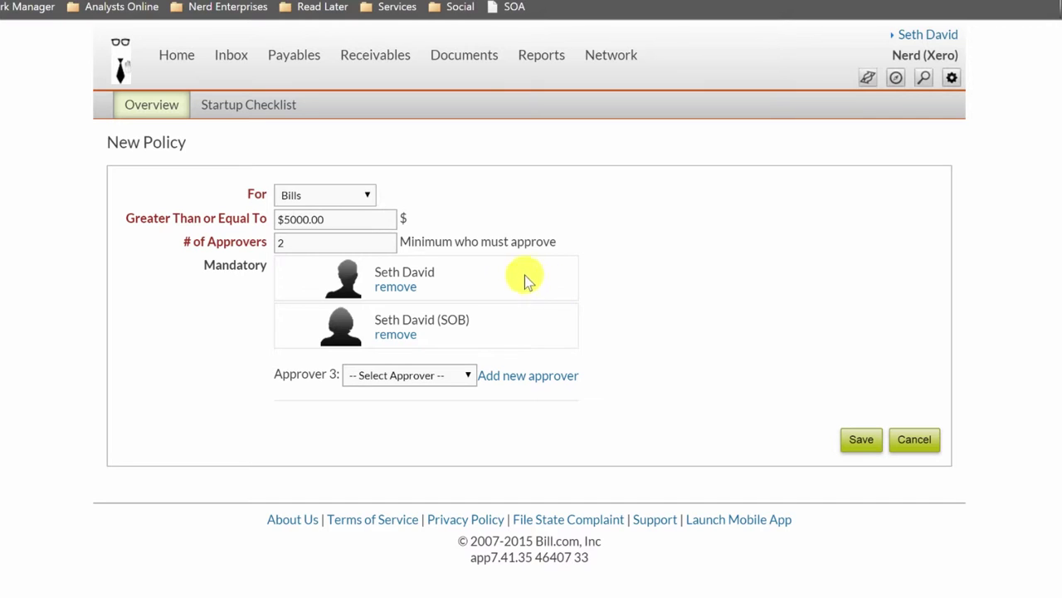
click(863, 442)
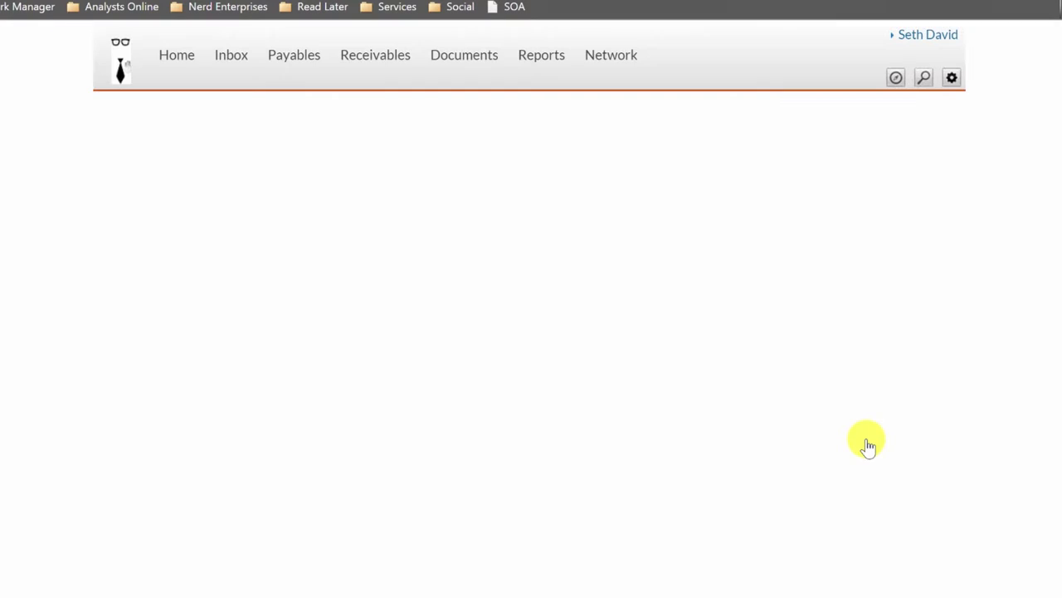
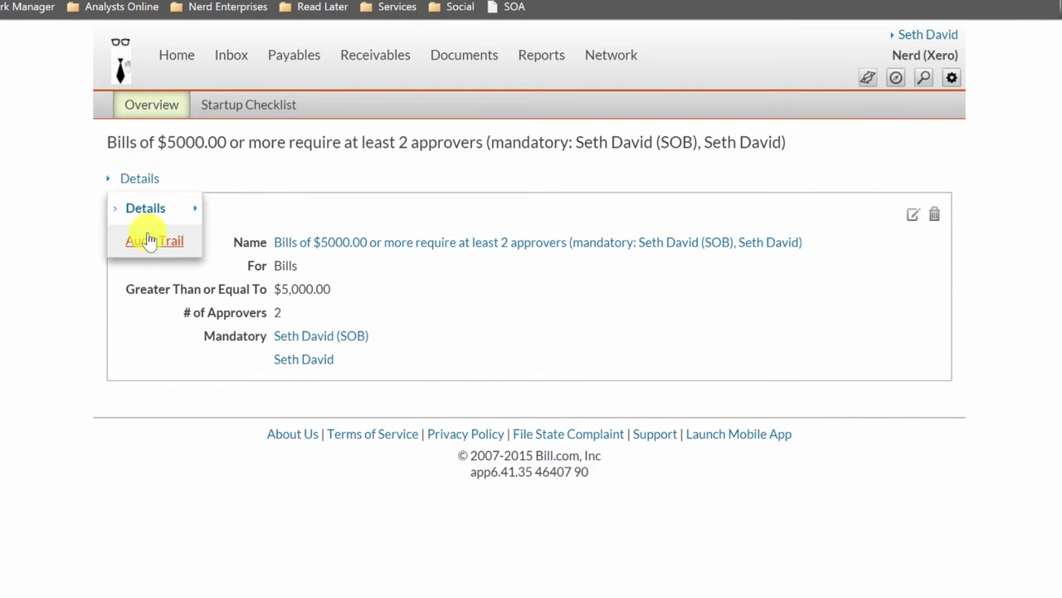
- View the audit trail of the $5000.00 bill approval policy
click(151, 241)
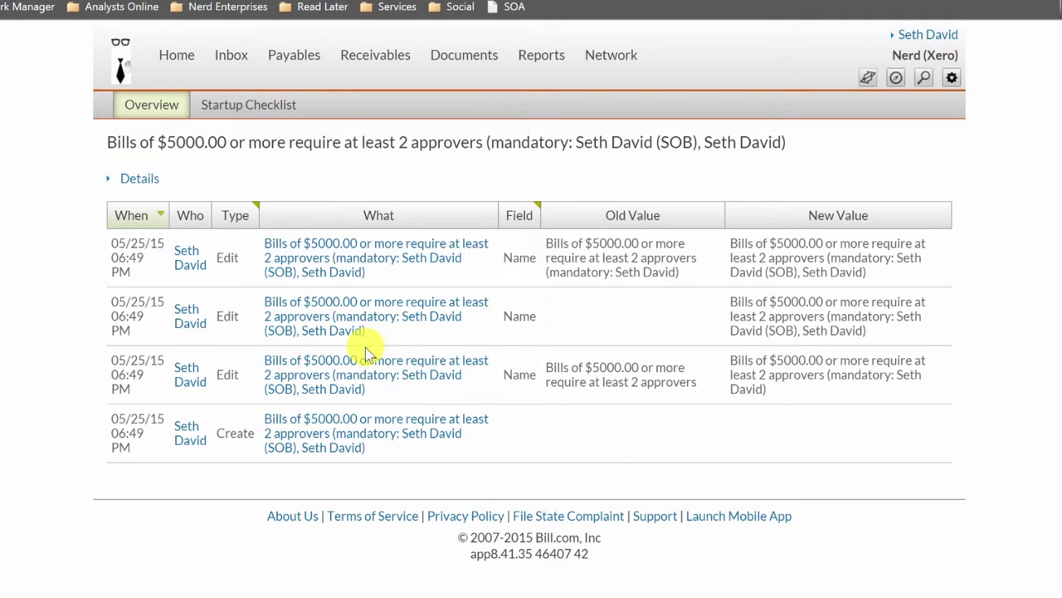
click(141, 183)
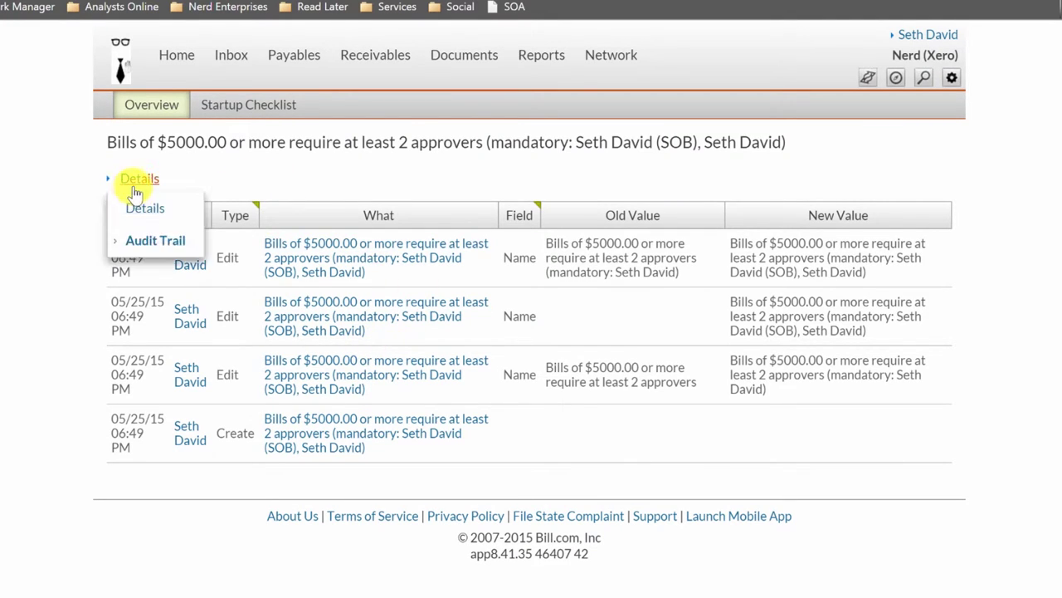
- Review the $5000.00 approval policy's details and the payables approval workflow's editable settings without changing them
click(142, 209)
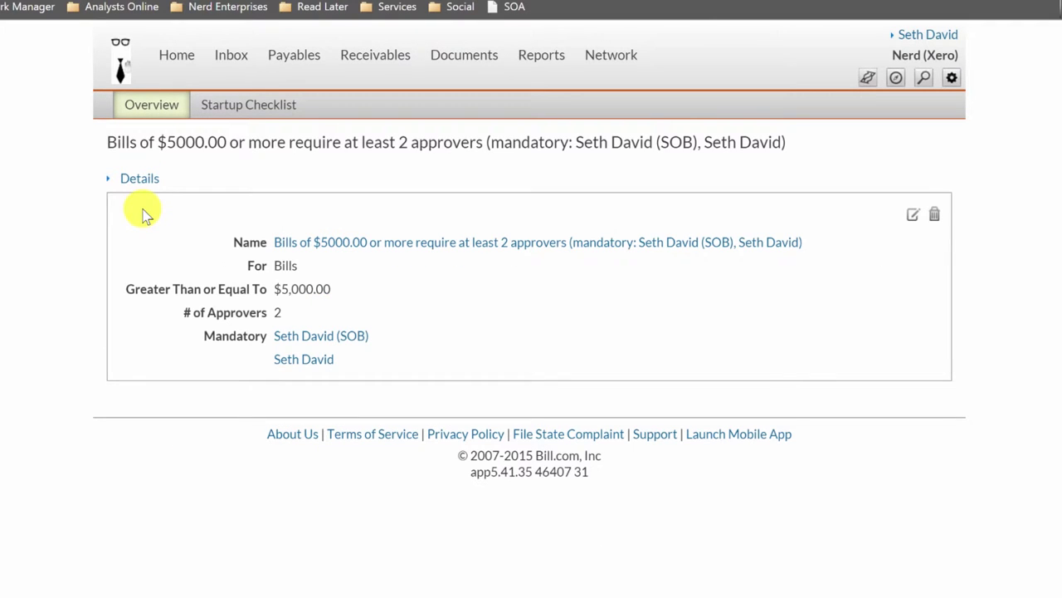
click(146, 106)
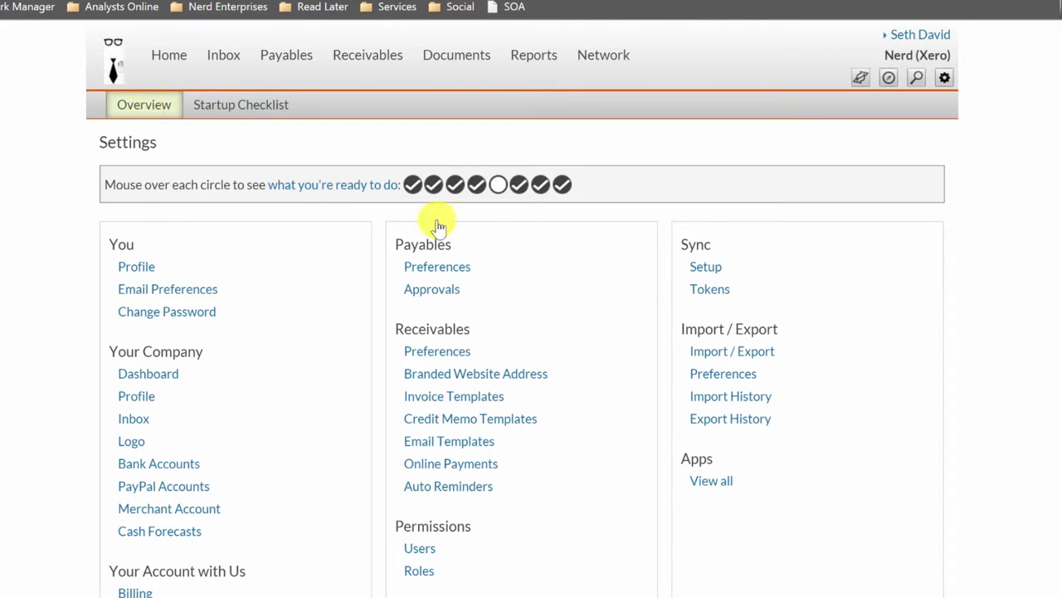
click(433, 290)
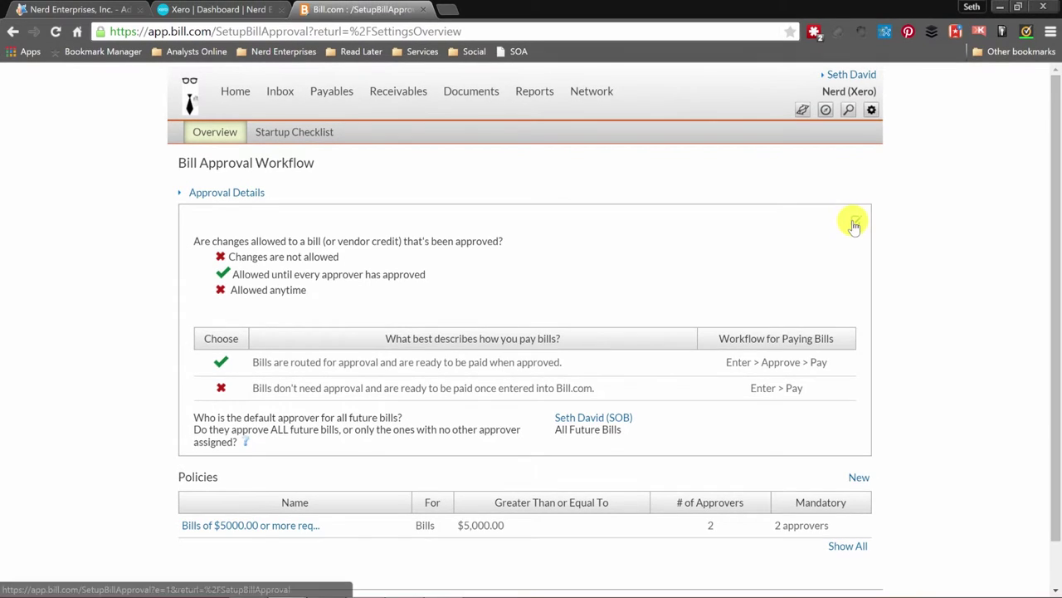
click(855, 224)
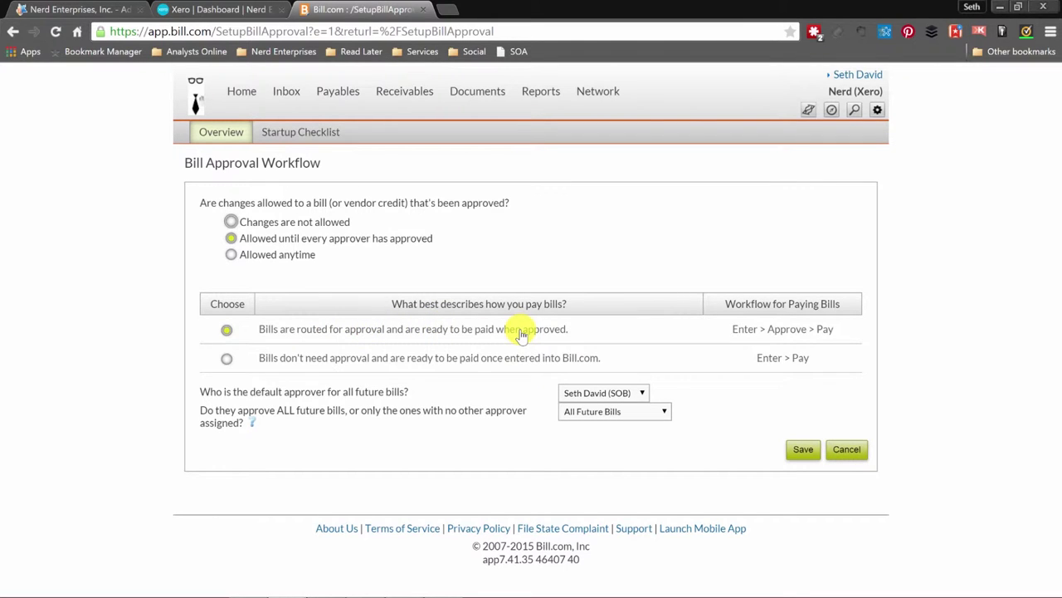
click(847, 451)
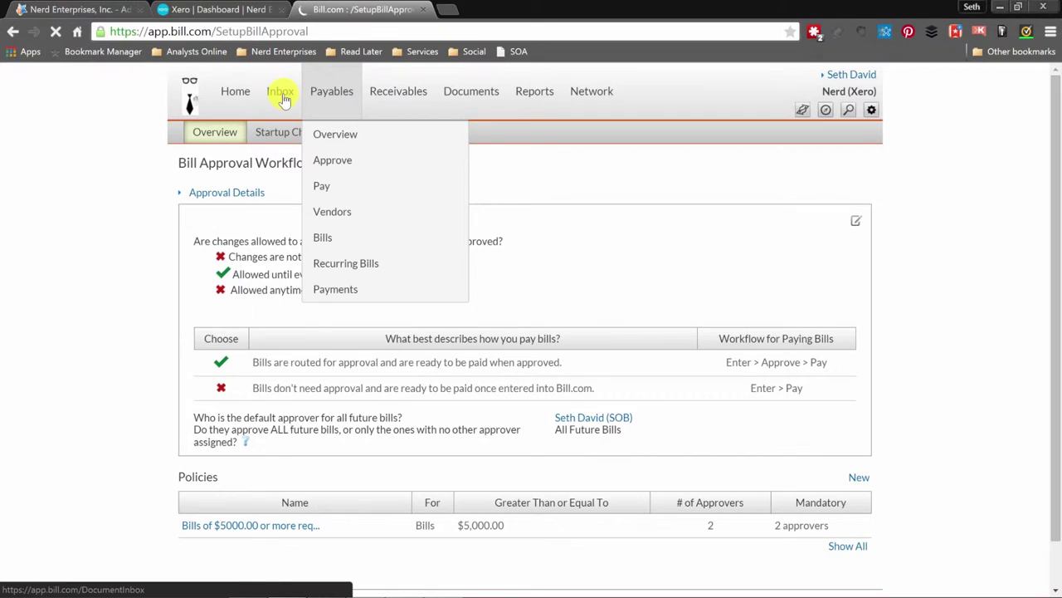
- Start a new bill without a document from the home page and choose the vendor
click(281, 93)
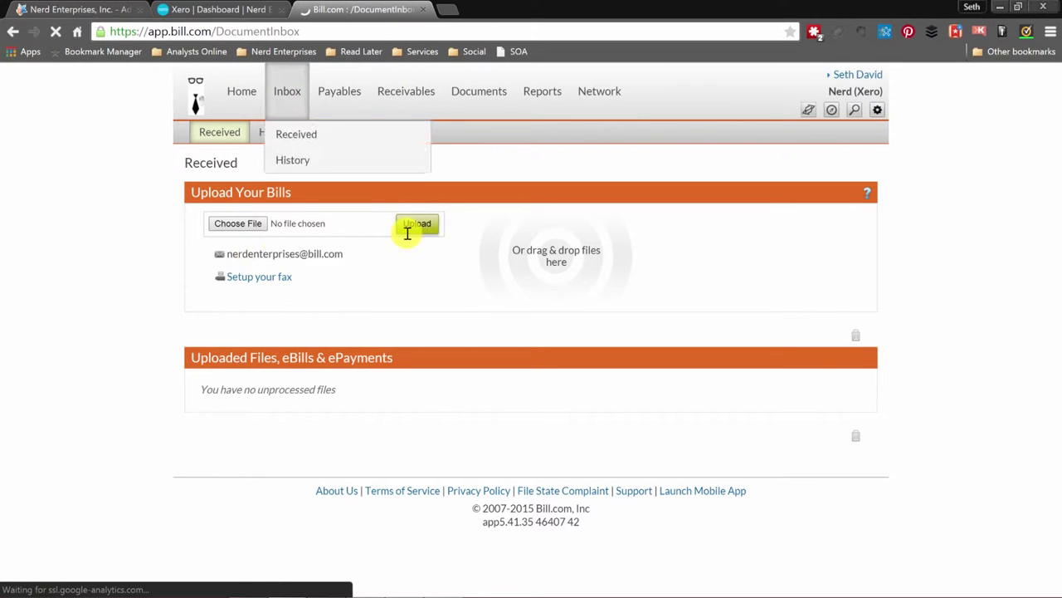
click(236, 92)
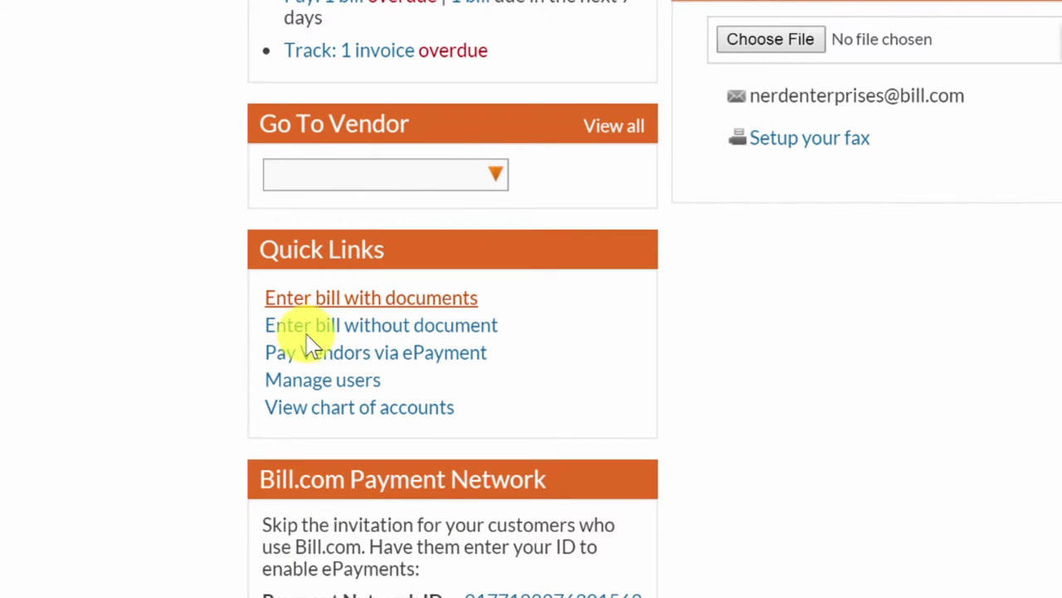
click(387, 327)
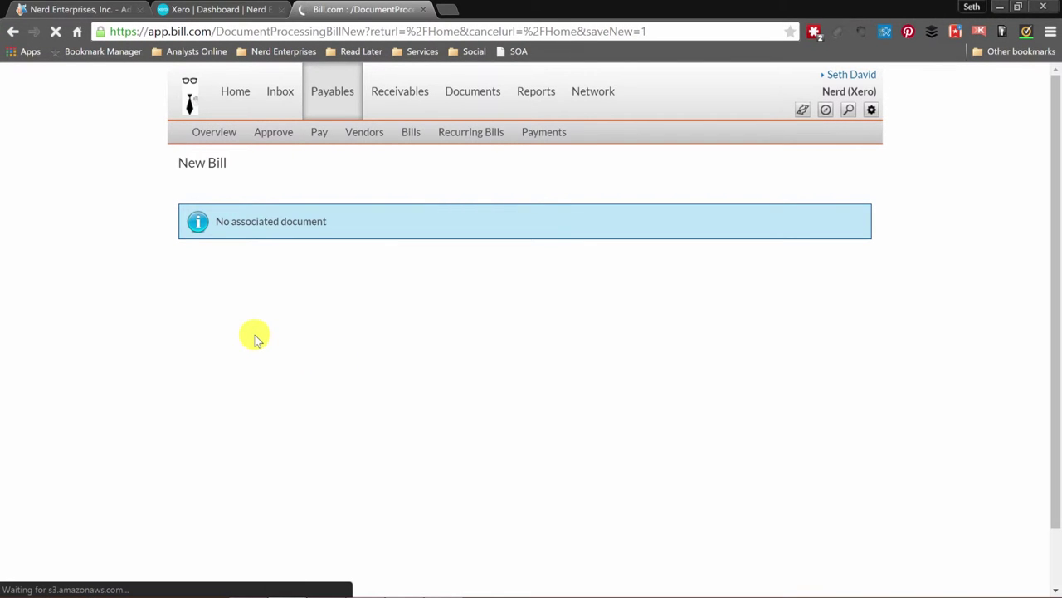
click(866, 208)
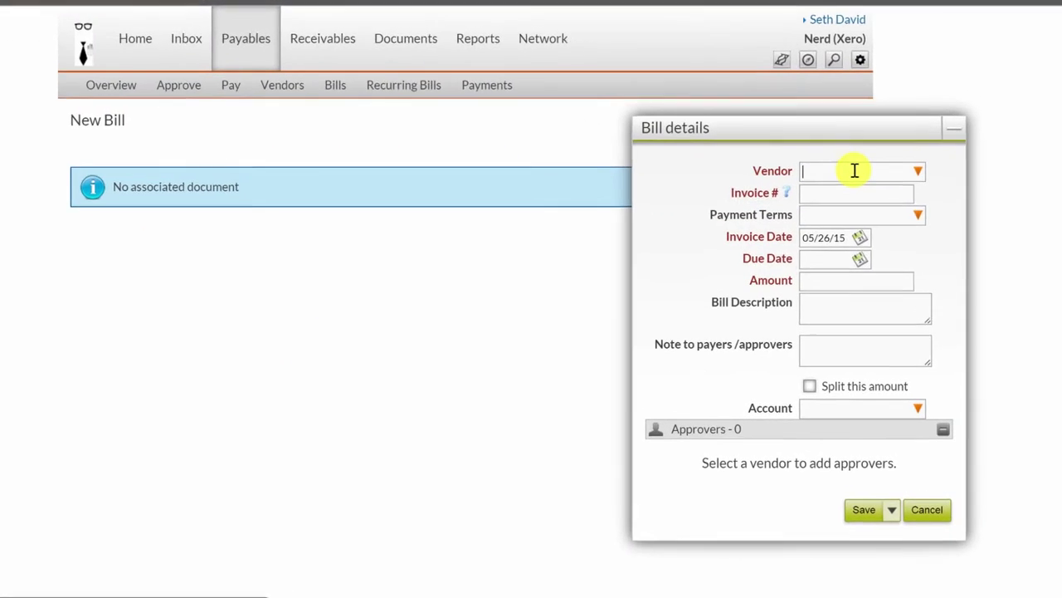
text(seth)
click(776, 175)
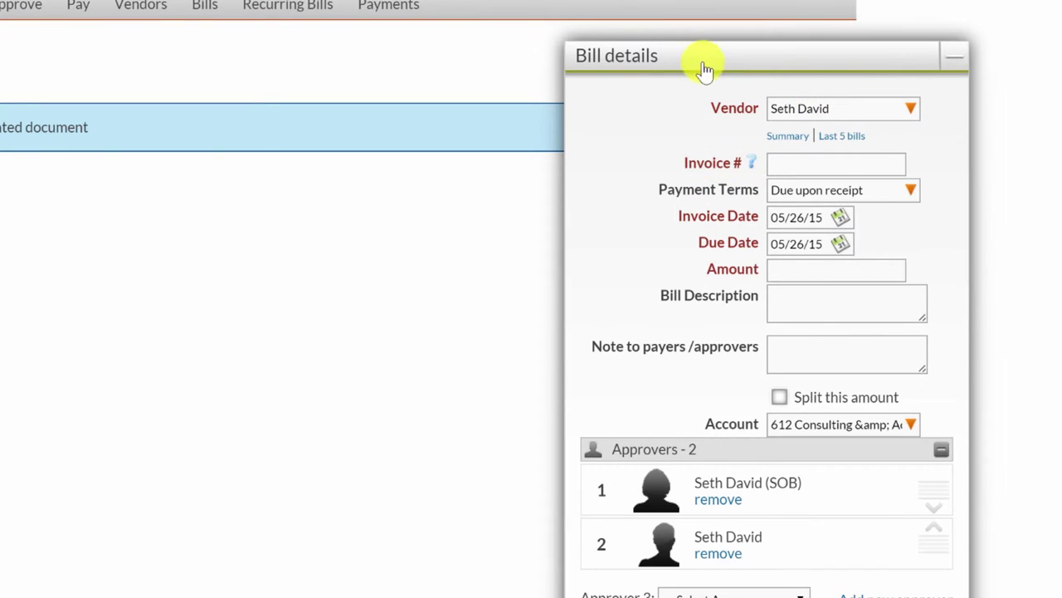
- Remove the first approver from the new bill and set its invoice number to 123356
scroll(739, 247, down, 2)
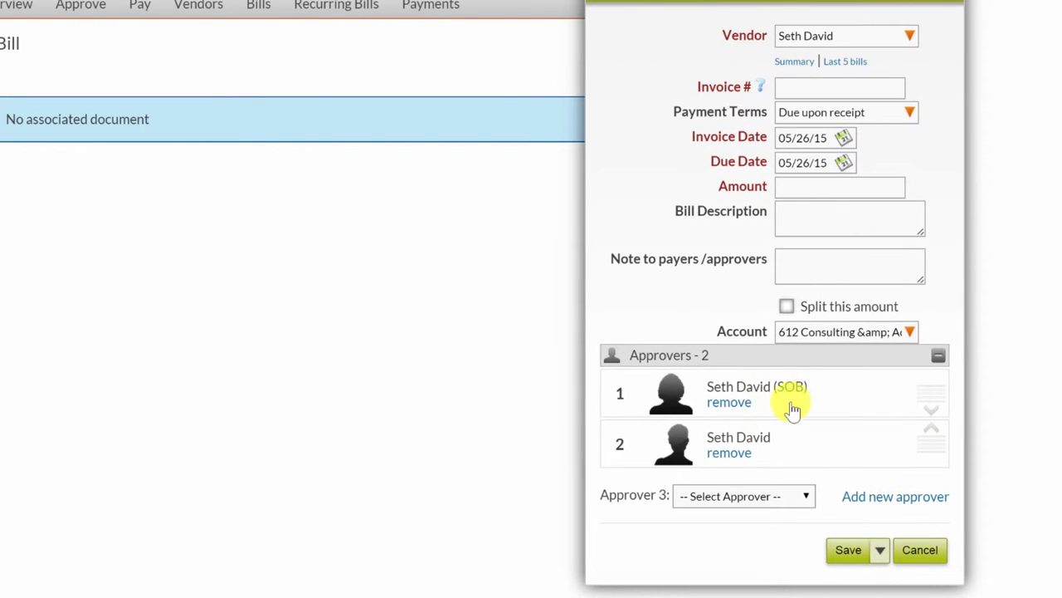
click(743, 404)
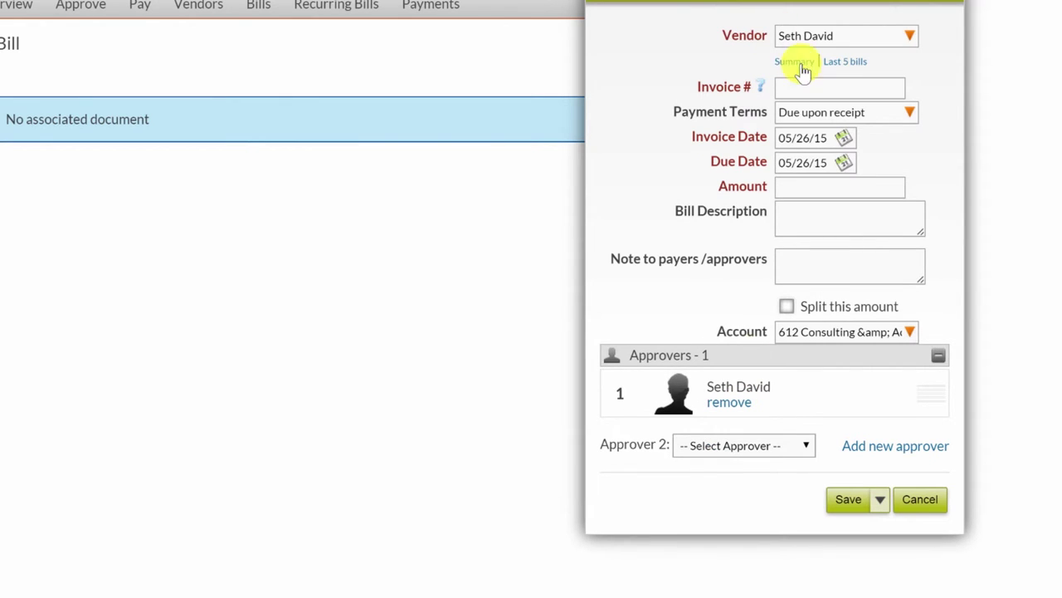
click(783, 88)
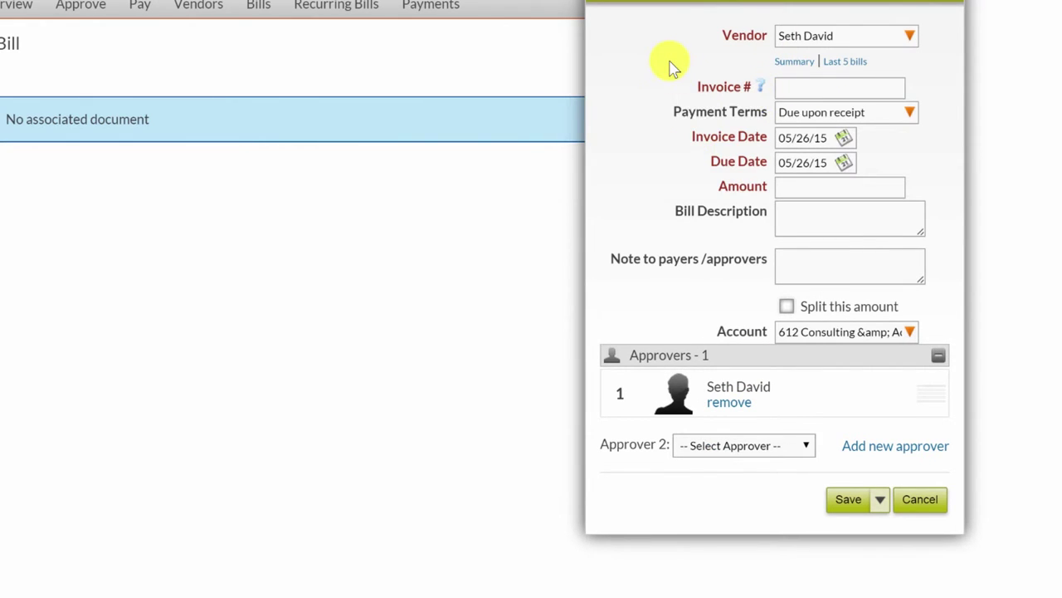
text(123356)
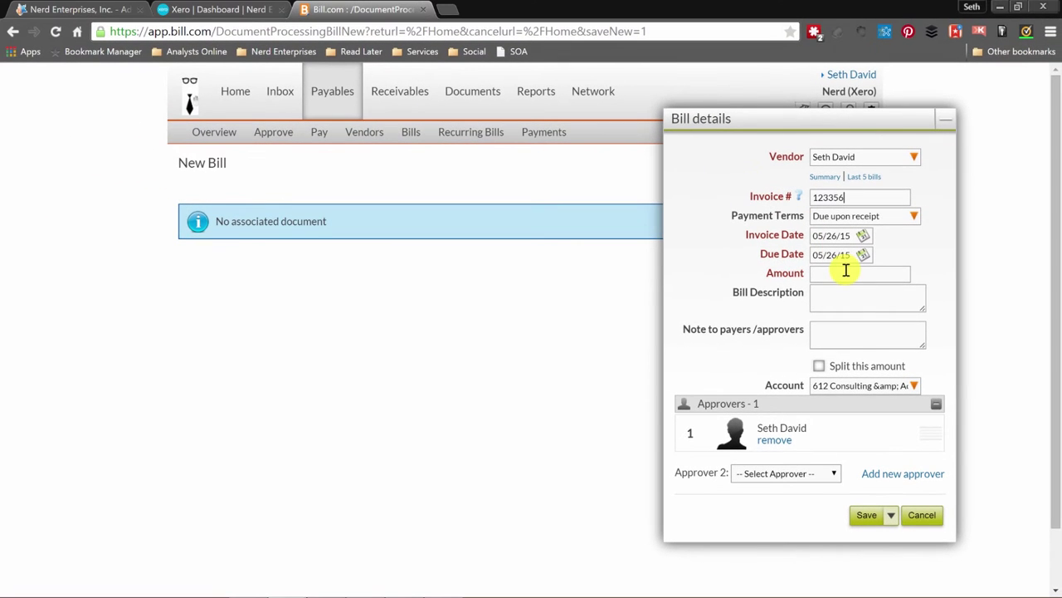
- Try to save the bill with an amount of $5500.00 and only one approver
click(846, 271)
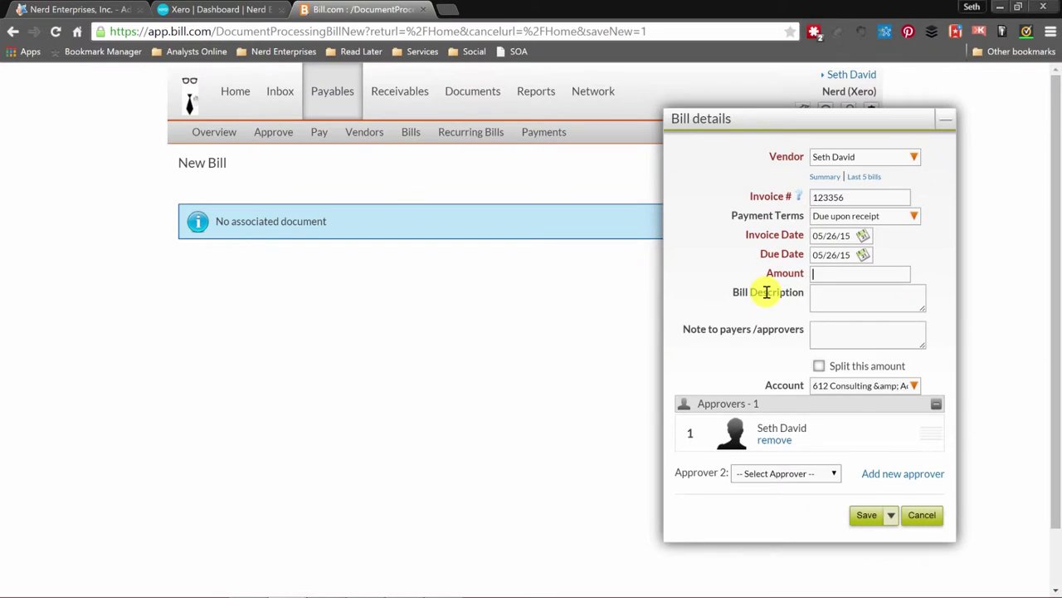
text(5500)
key(Tab)
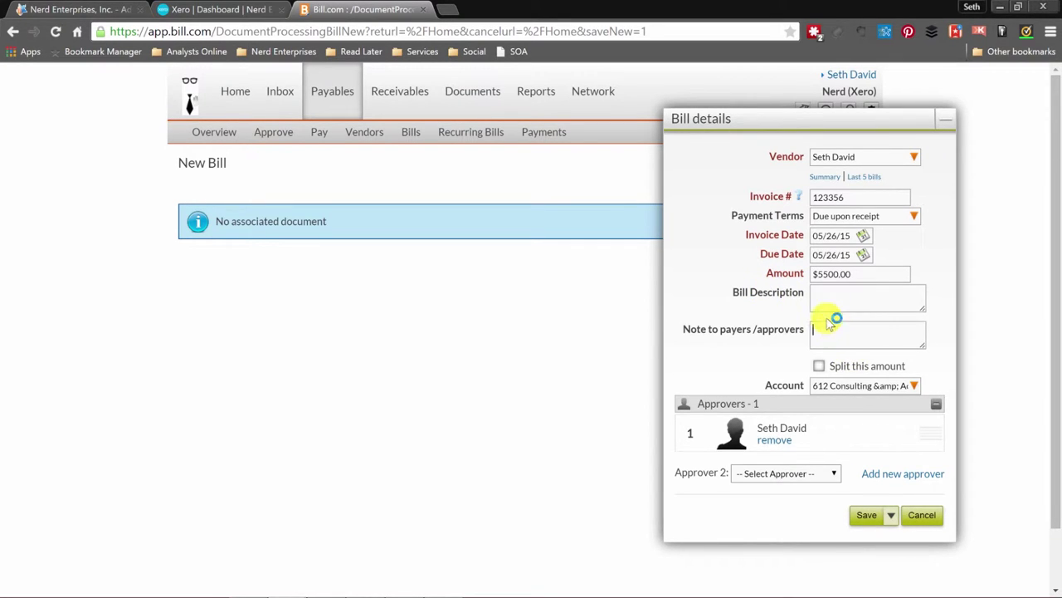
click(866, 516)
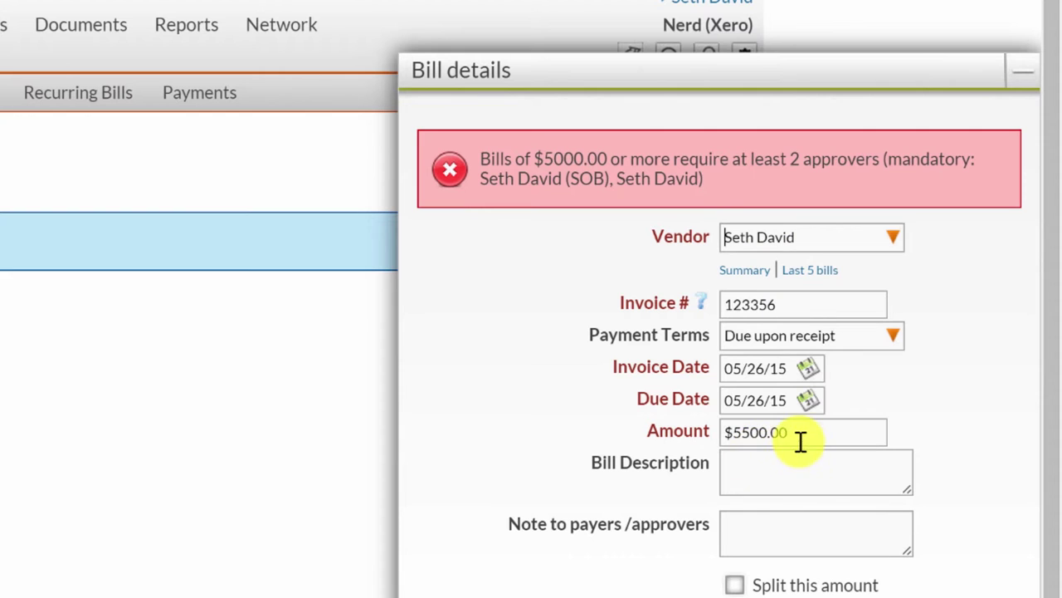
- Set the bill amount to $4500.00 and save the bill
drag(798, 432, 659, 425)
text(4500)
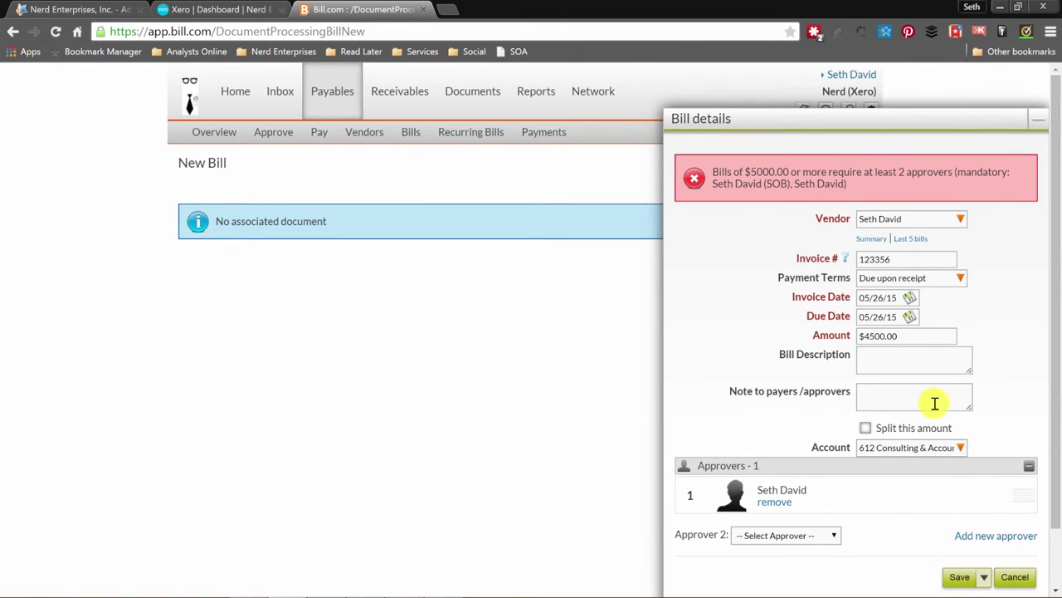
scroll(934, 404, down, 1)
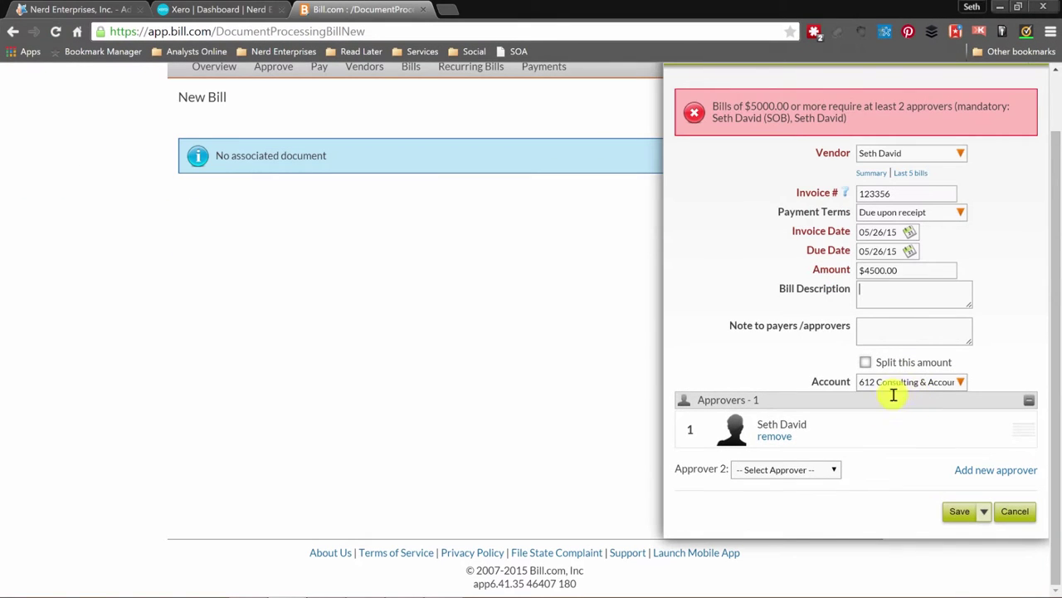
click(954, 510)
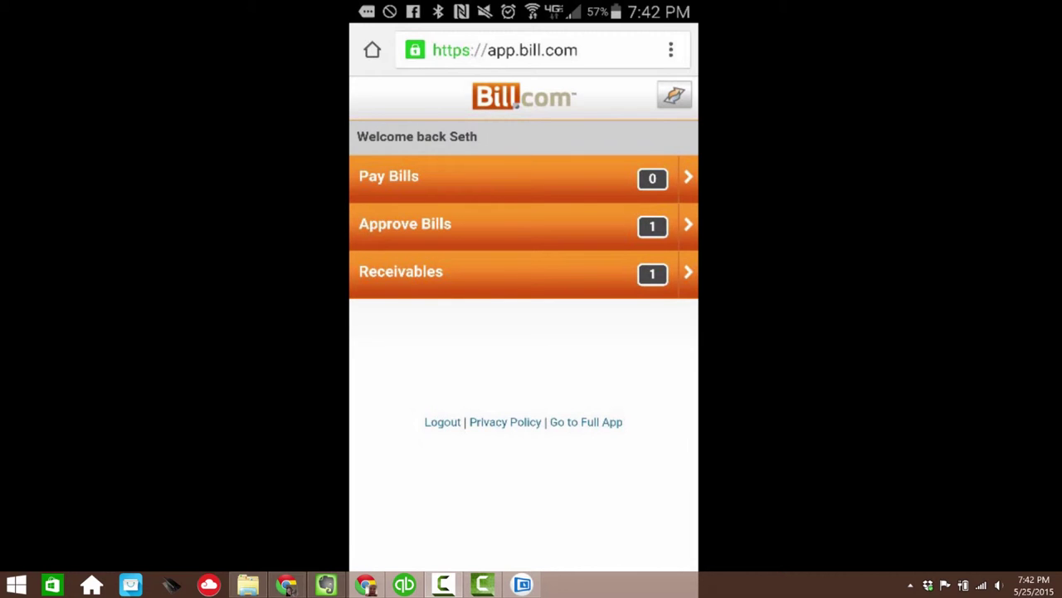
- On the Bill.com mobile site, approve the $4,500.00 bill due 05/26/15
click(405, 224)
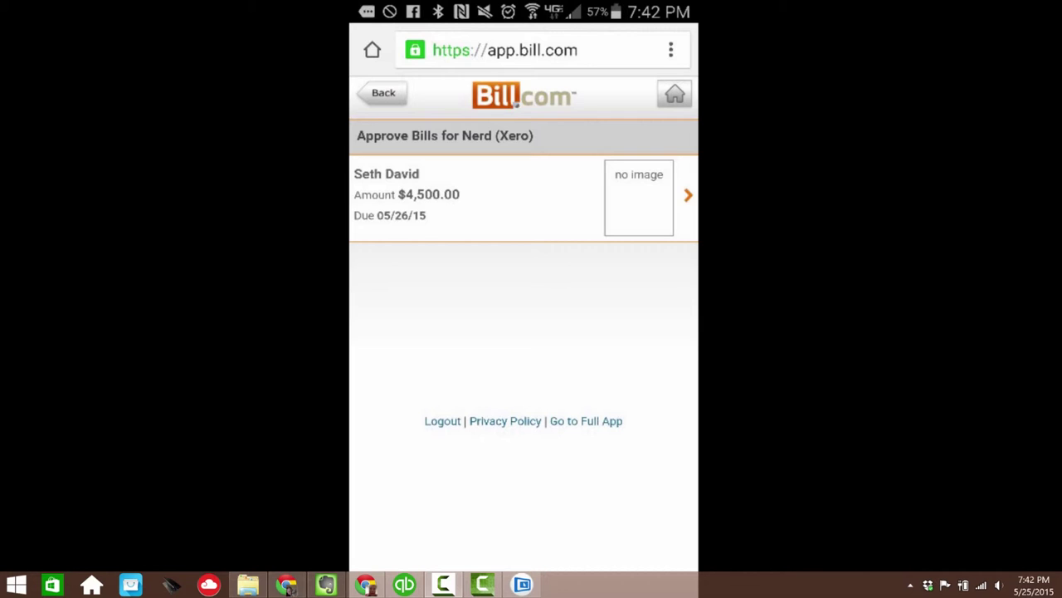
click(498, 195)
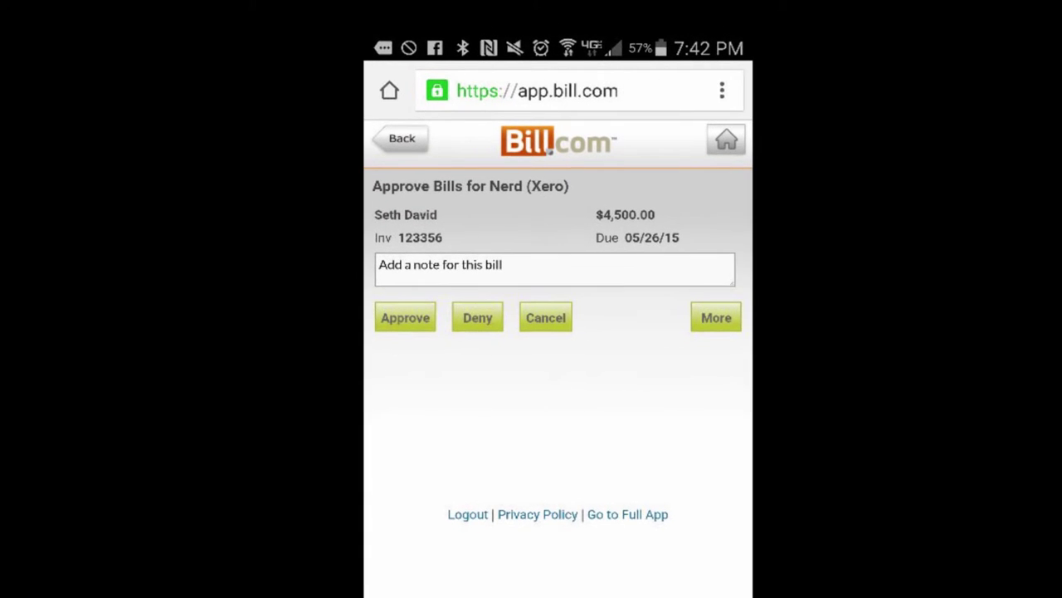
click(405, 317)
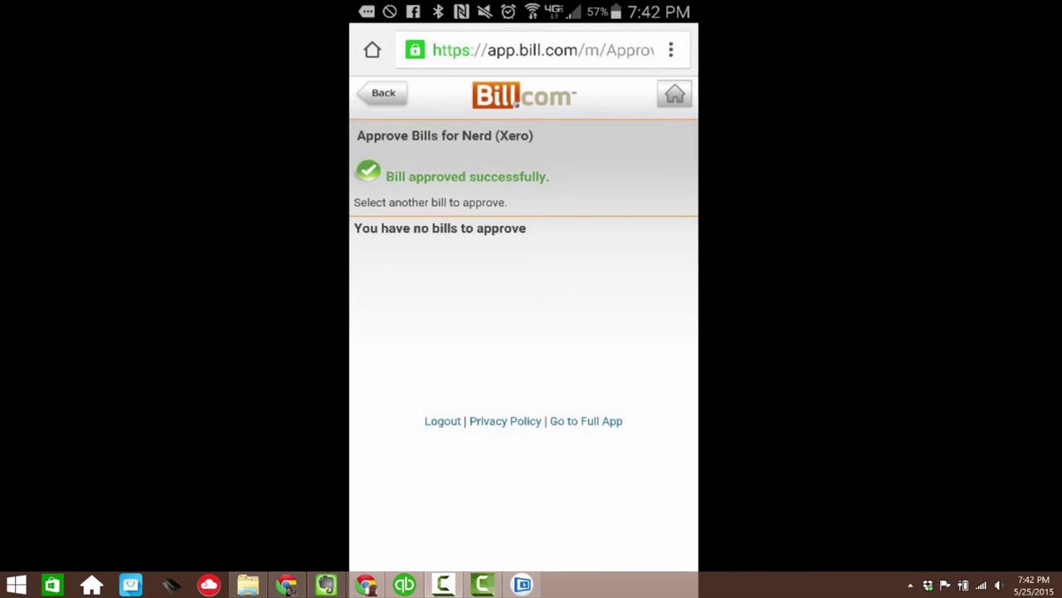
- View the list of bills to pay on the mobile site and return to its home page
click(675, 93)
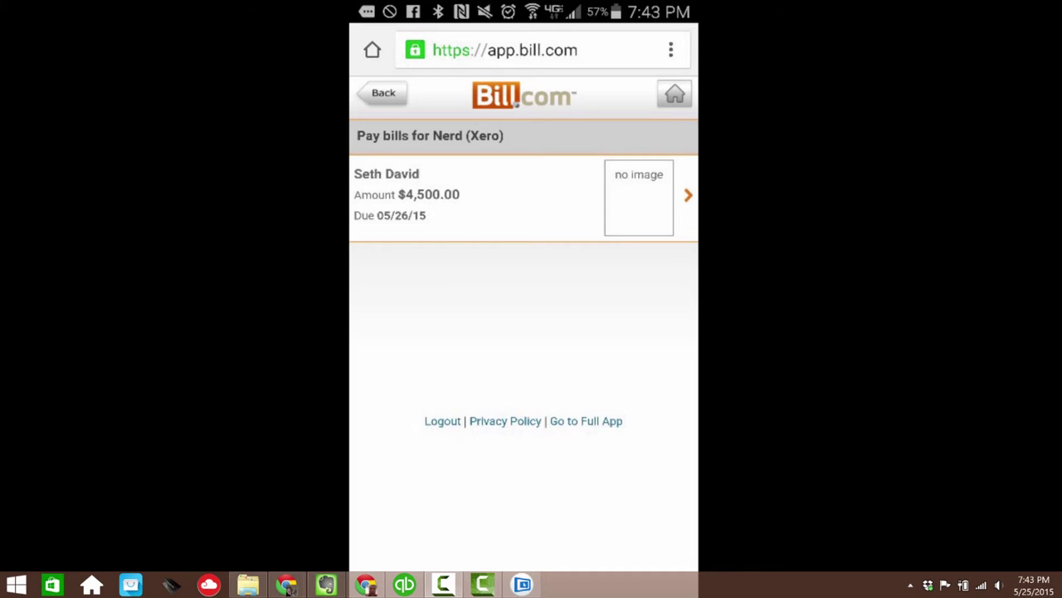
click(384, 93)
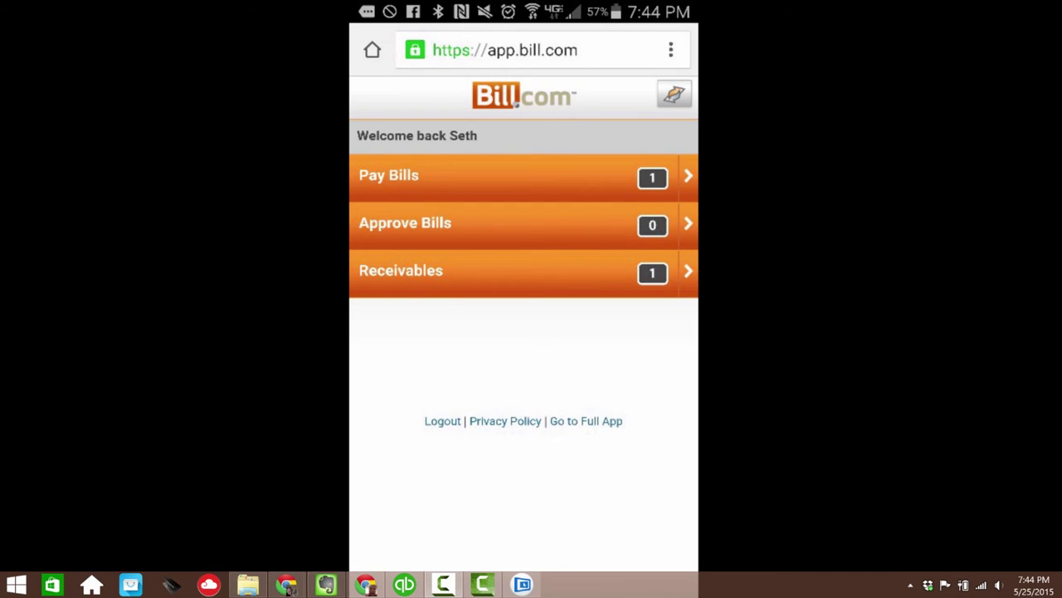
scroll(524, 305, down, 1)
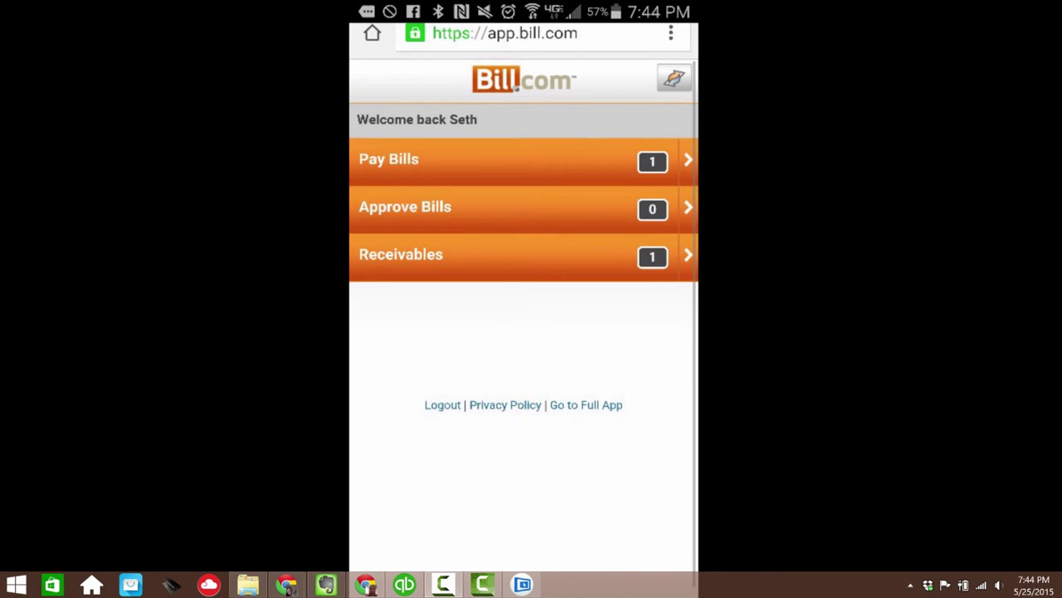
scroll(523, 305, up, 1)
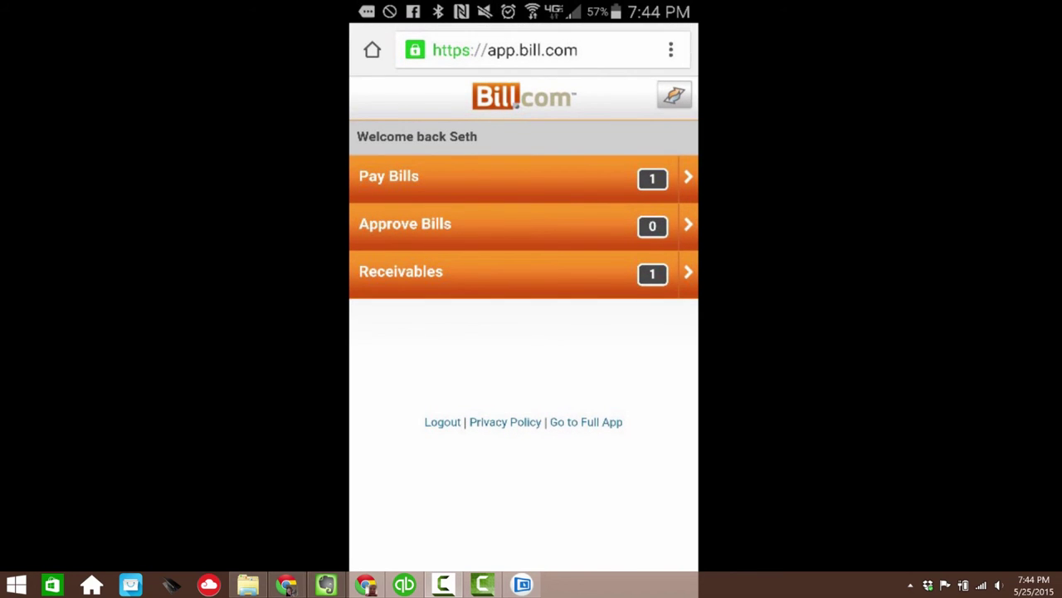